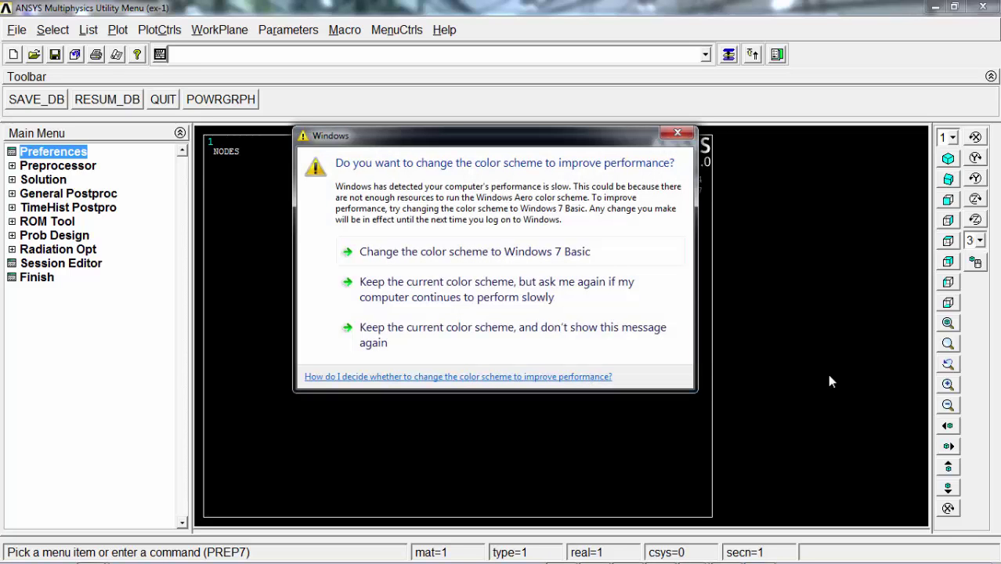
Switch Windows to the Windows 7 Basic color scheme and confirm Structural as the discipline for GUI filtering
click(561, 253)
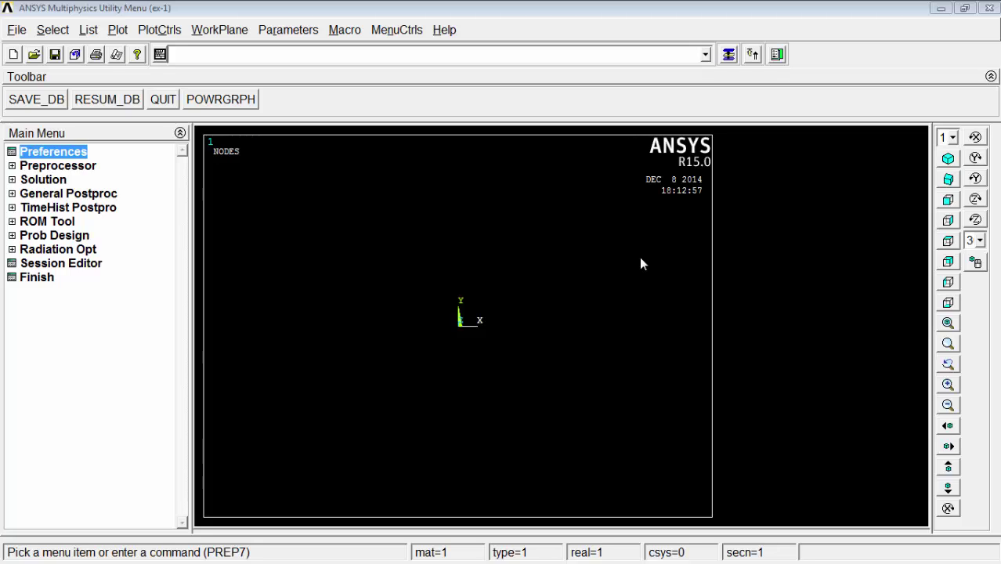
click(81, 153)
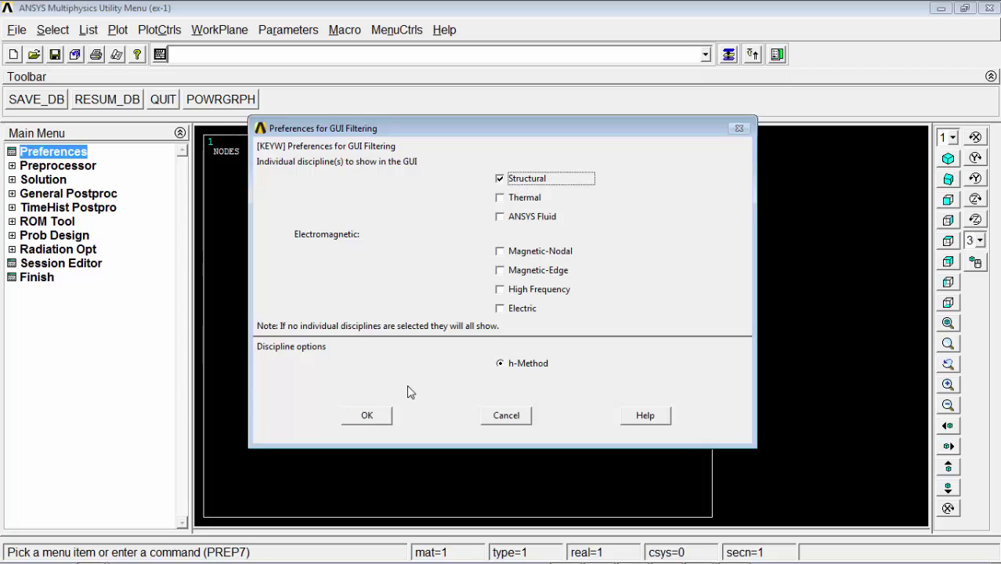
click(378, 421)
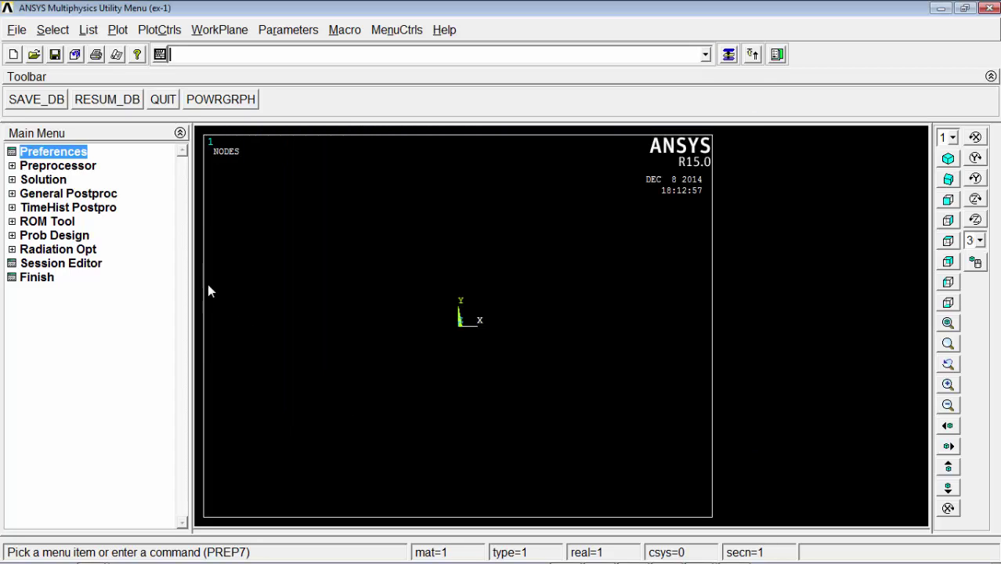
Define element type 1 as the structural link 3D finit stn 180
click(13, 166)
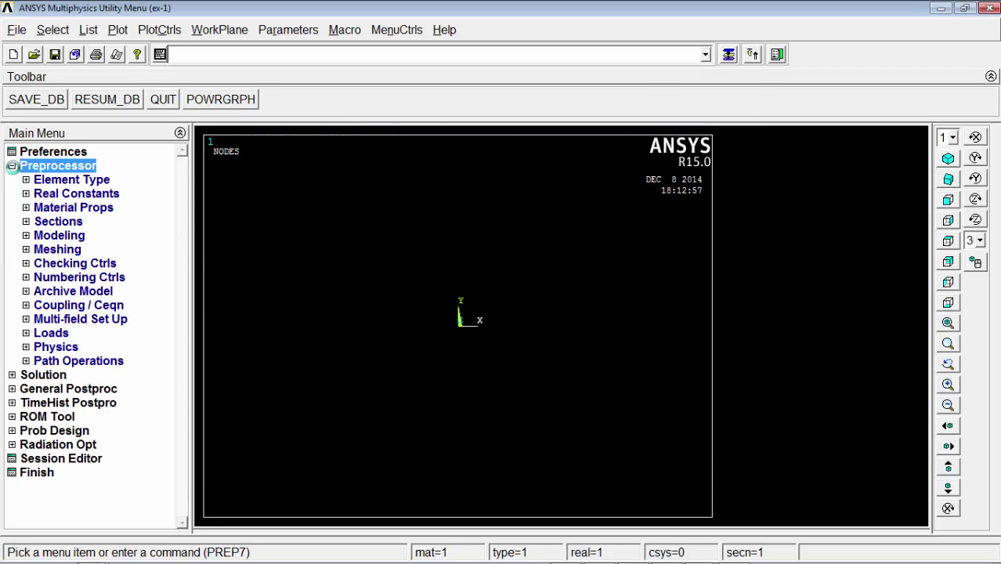
click(26, 180)
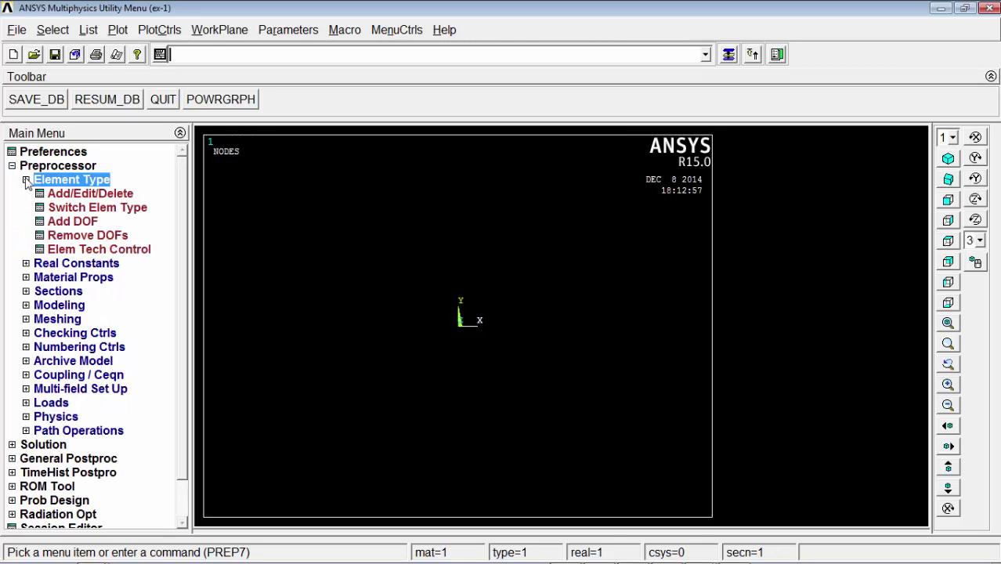
click(47, 196)
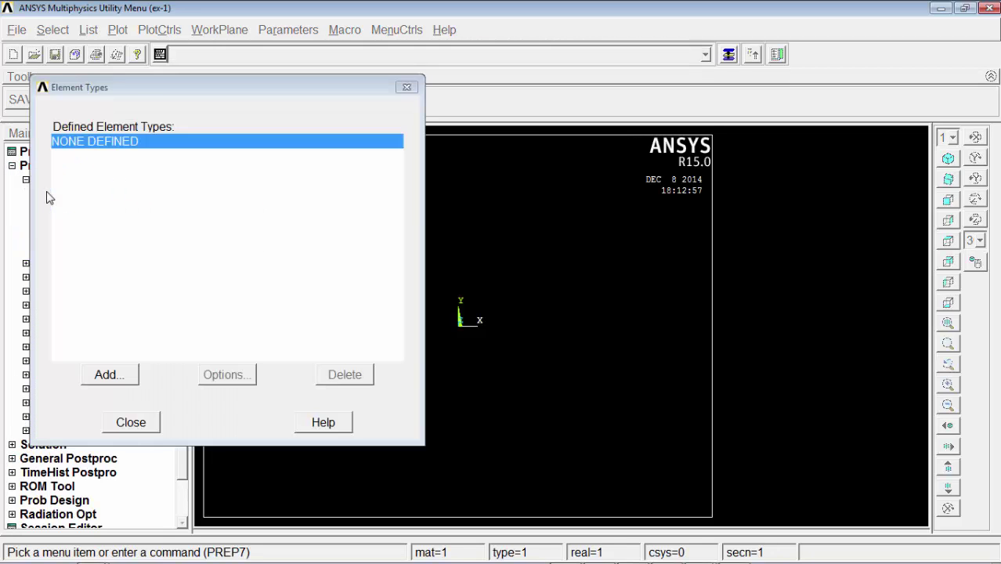
click(129, 375)
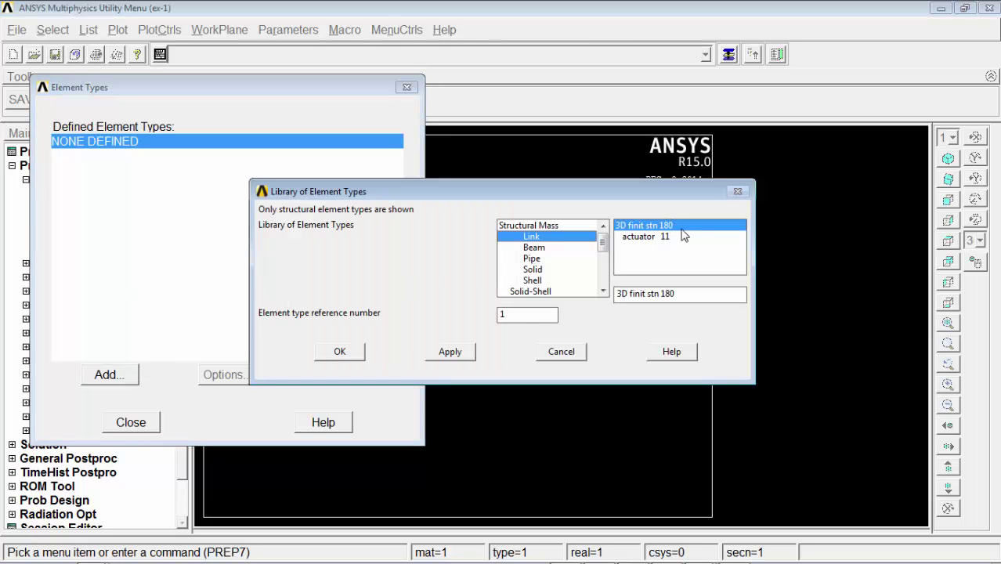
click(339, 353)
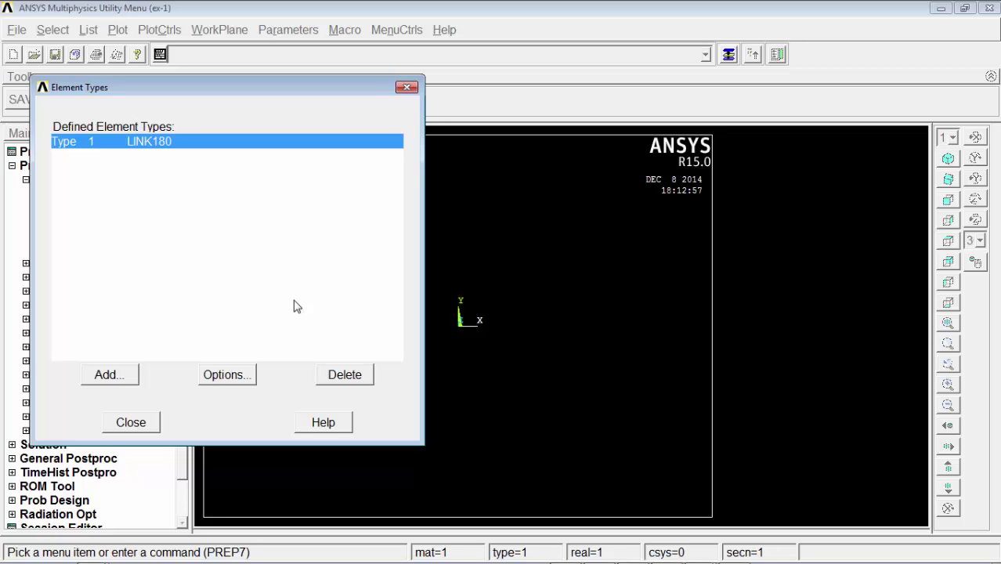
click(135, 421)
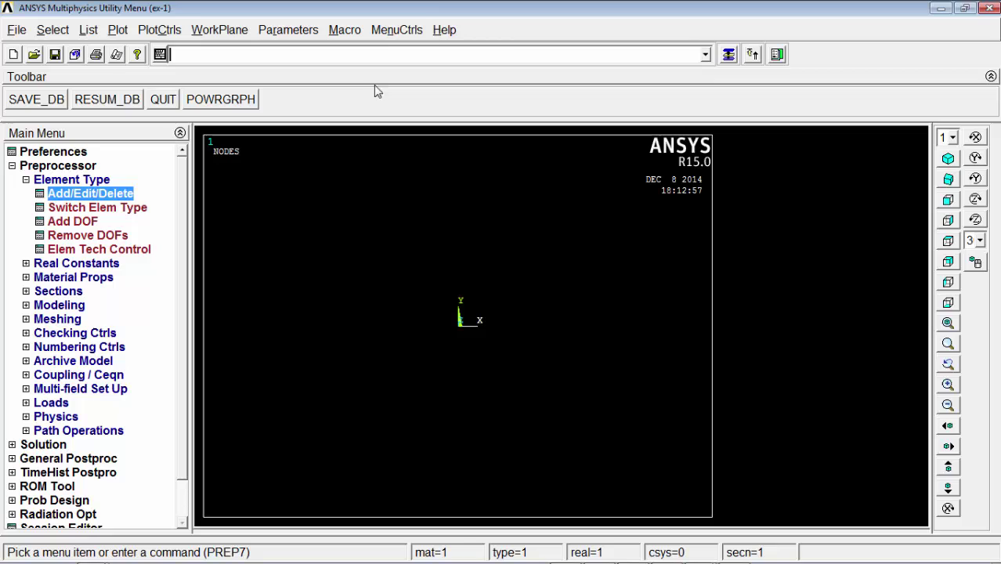
click(441, 32)
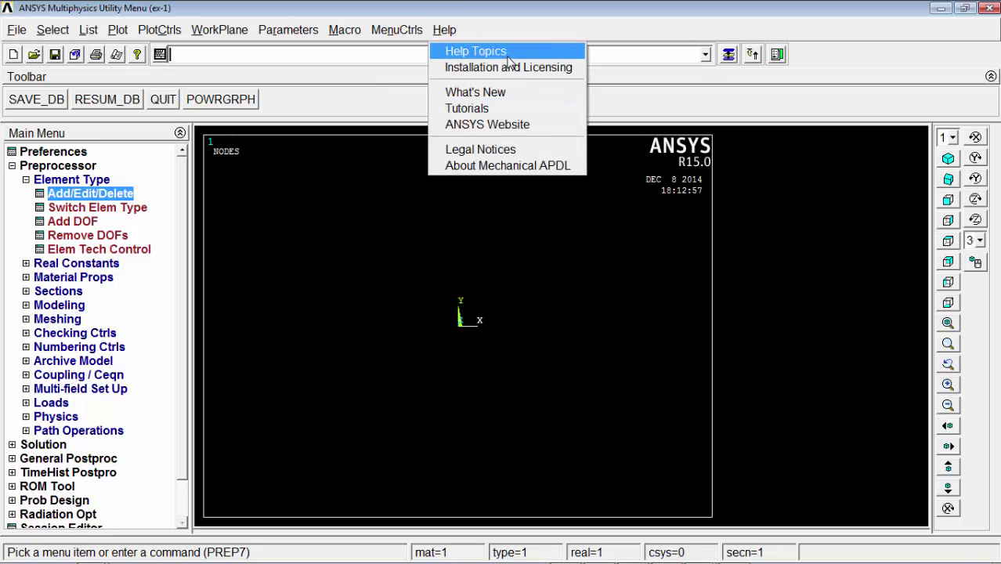
click(296, 186)
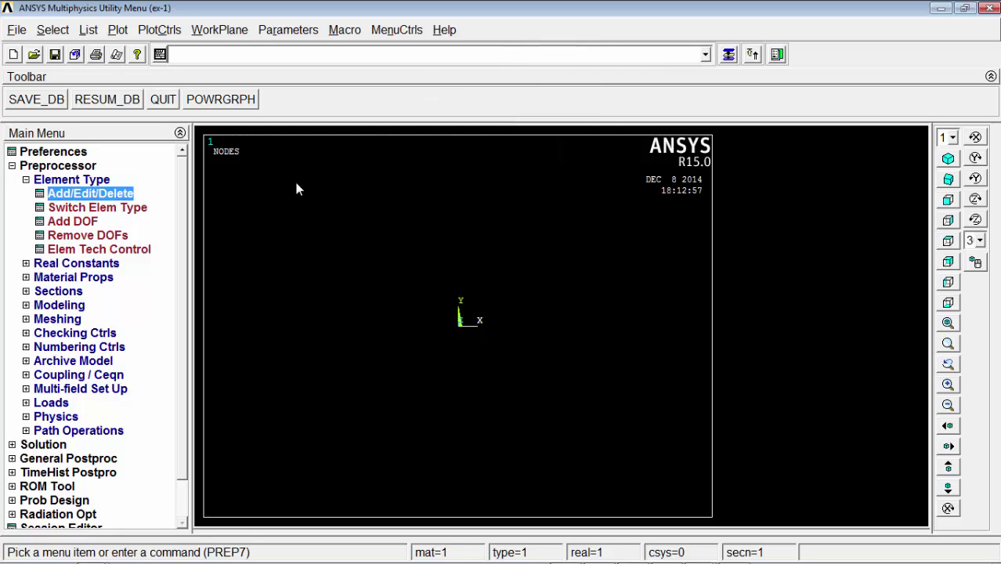
Add real constant set 1 for LINK180 with a cross-sectional area of 94.2e-5
click(37, 182)
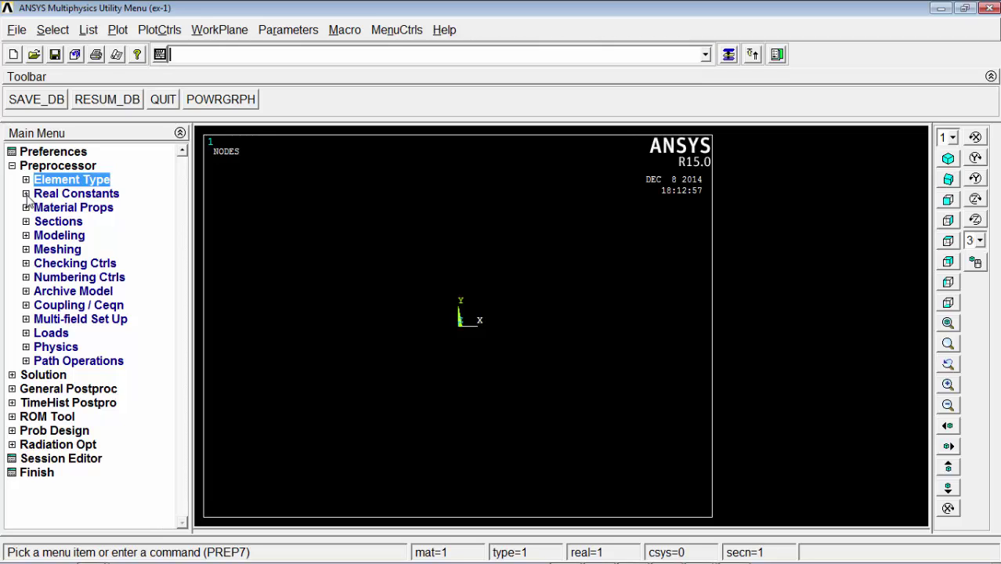
click(27, 195)
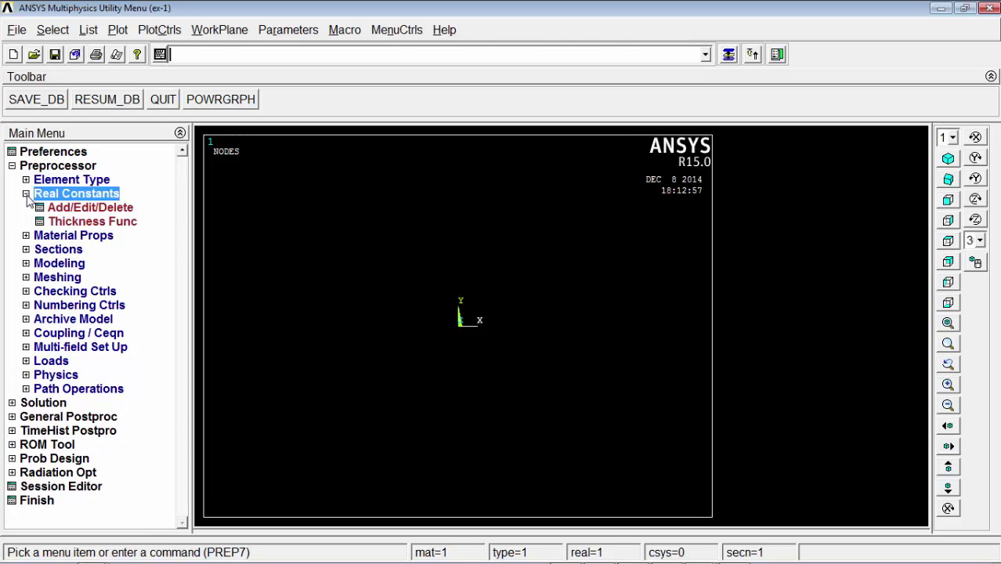
click(57, 208)
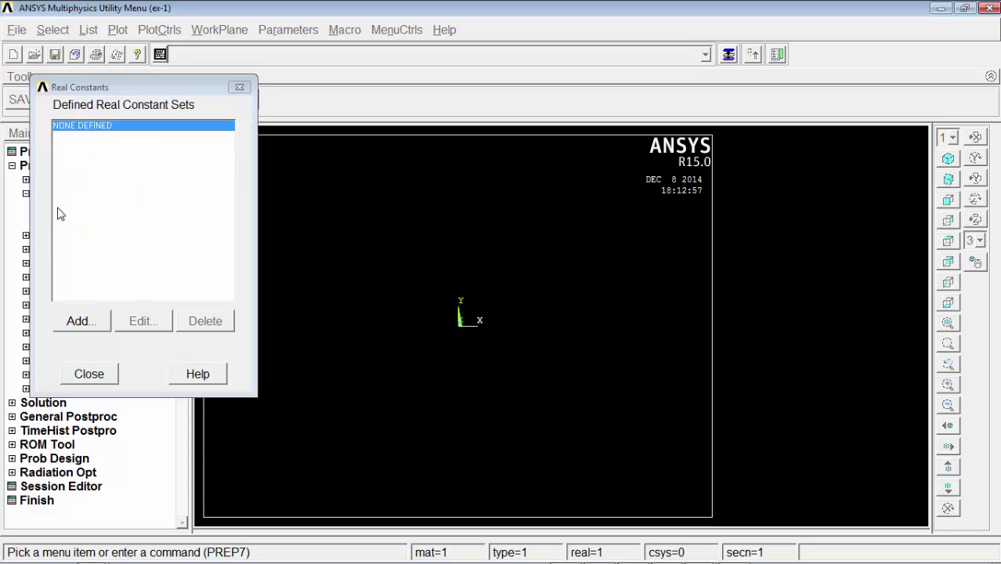
click(76, 325)
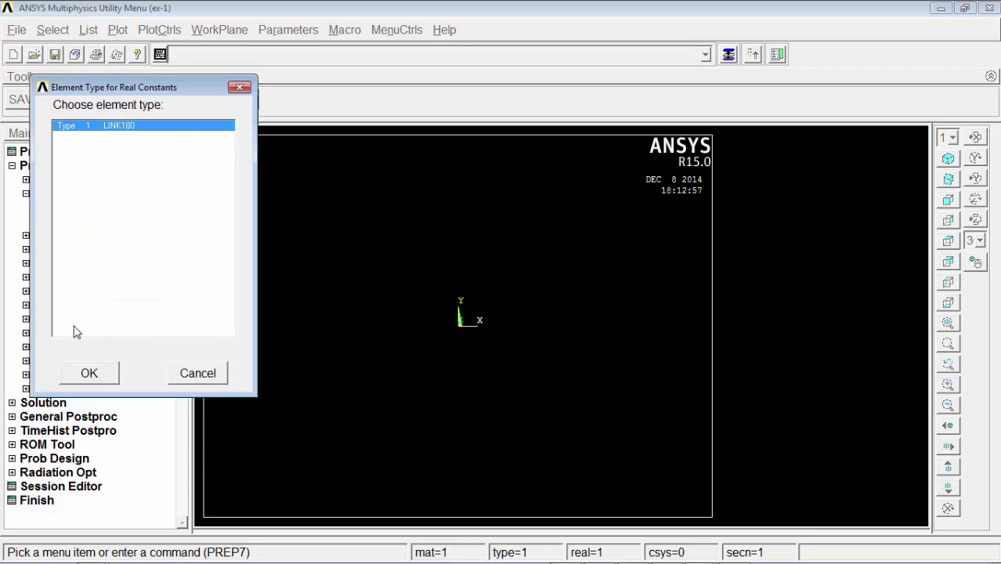
click(89, 372)
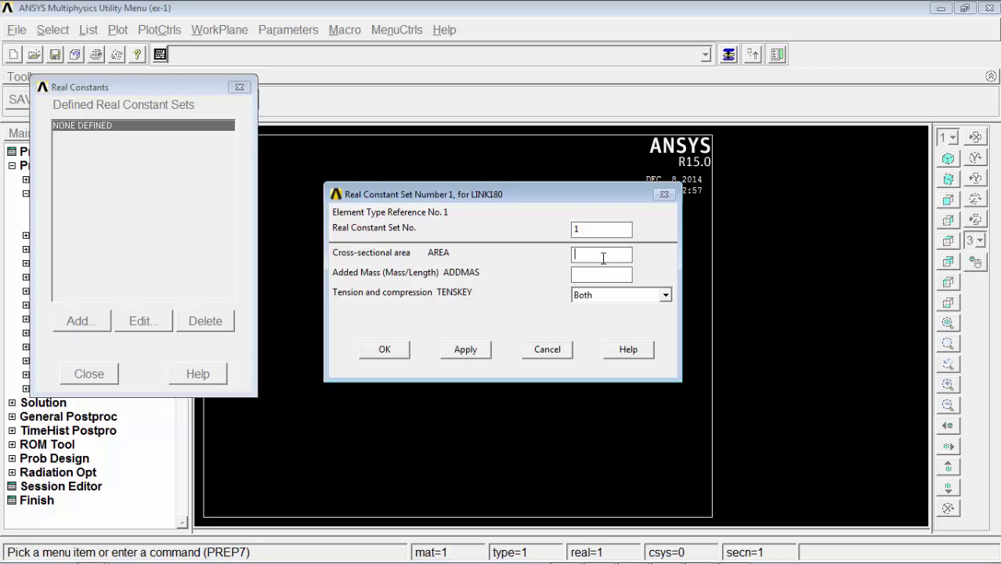
text(94.2e-5)
click(383, 351)
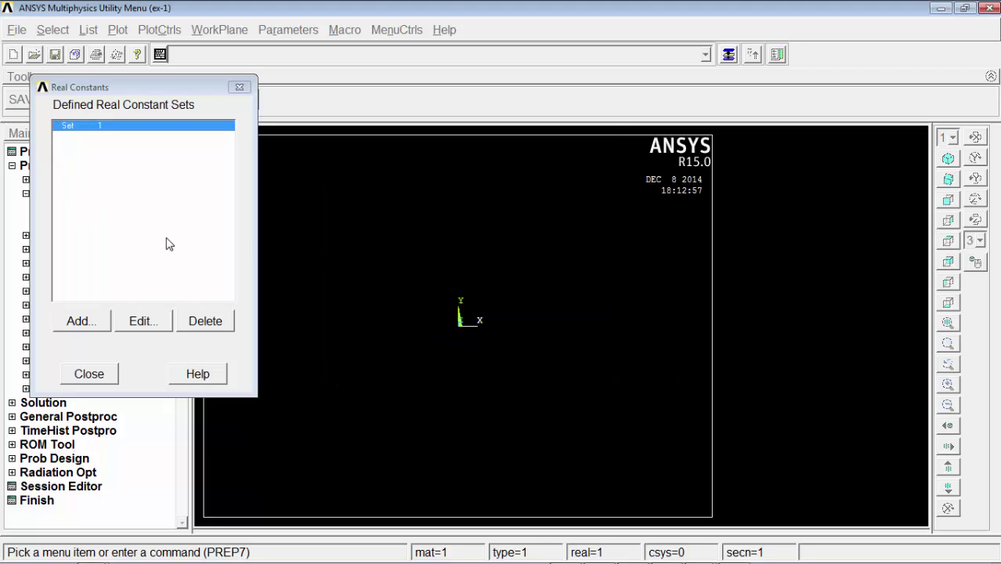
Add real constant set 2 for LINK180 with a cross-sectional area of 314.16e-6
click(79, 321)
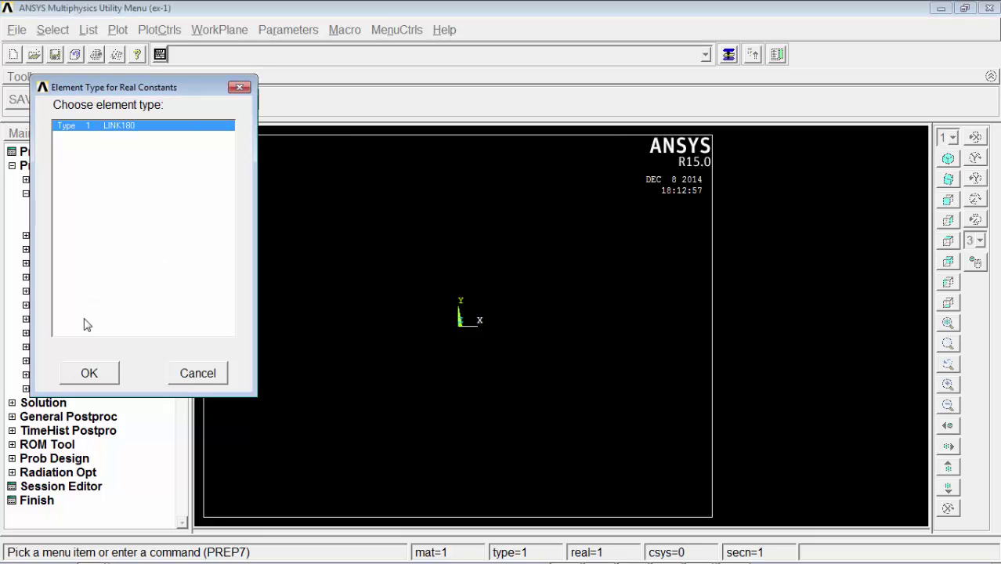
click(89, 374)
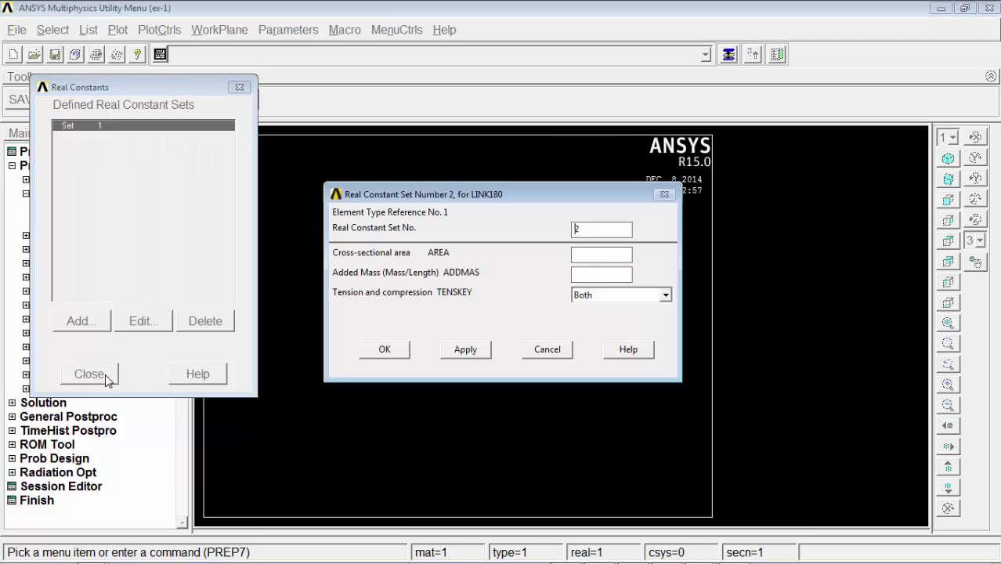
click(587, 258)
text(314.16e-6)
click(396, 346)
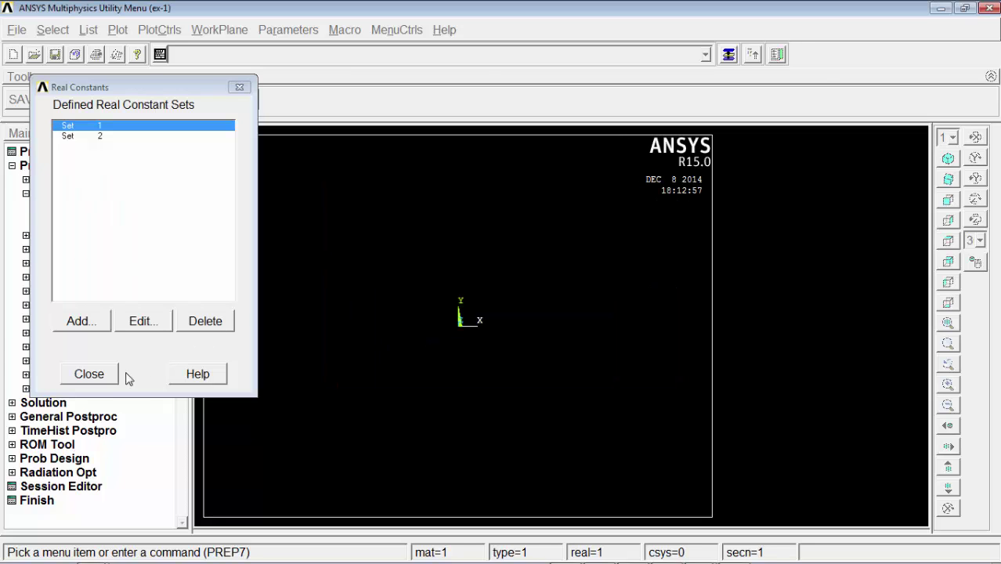
click(99, 377)
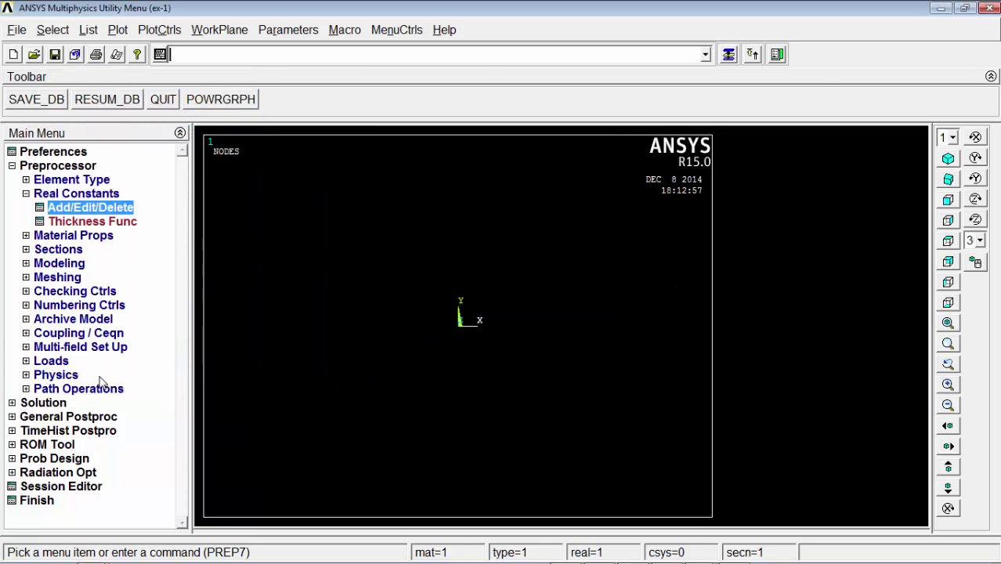
Open the structural linear elastic isotropic properties for material model 1
click(26, 194)
click(25, 207)
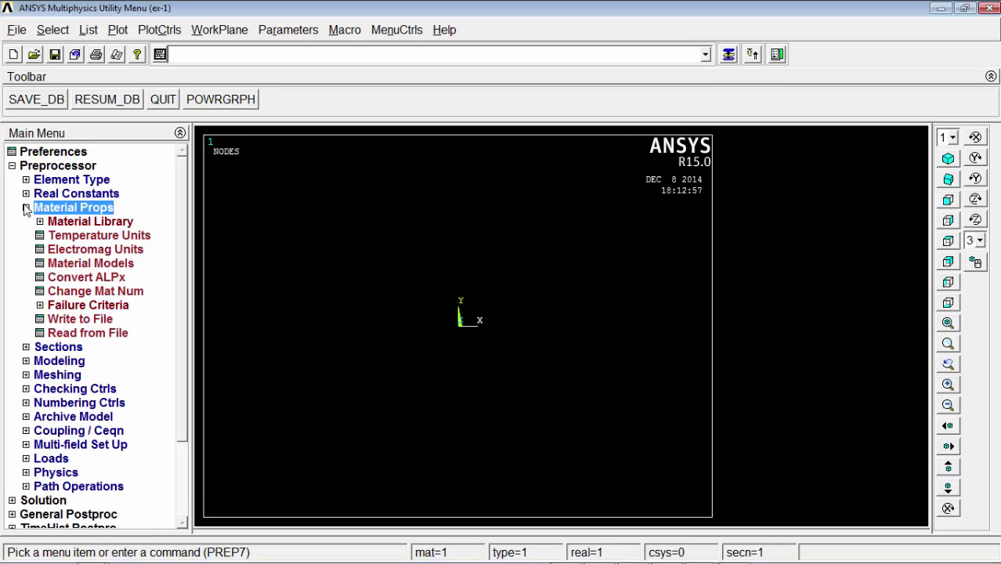
click(56, 267)
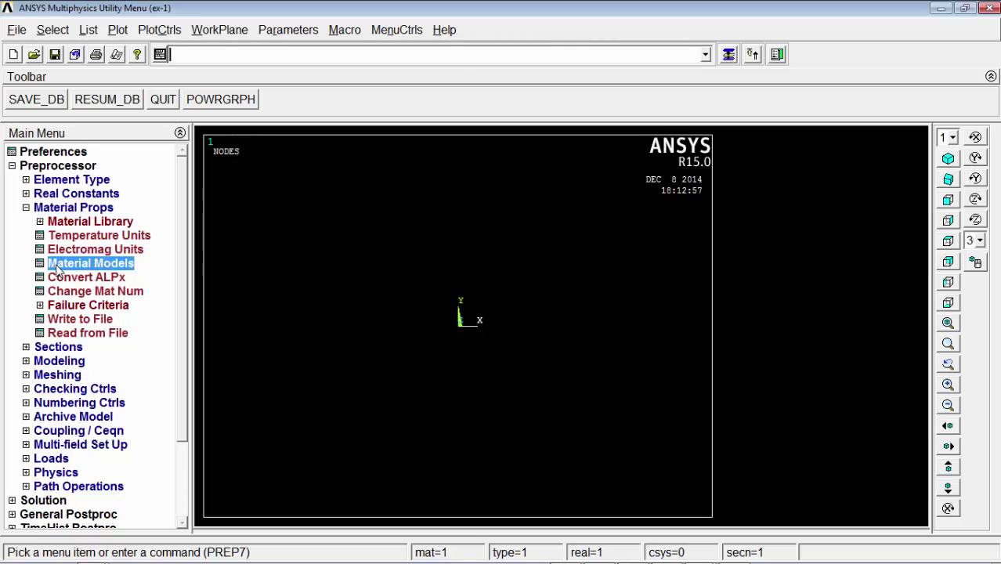
double_click(532, 251)
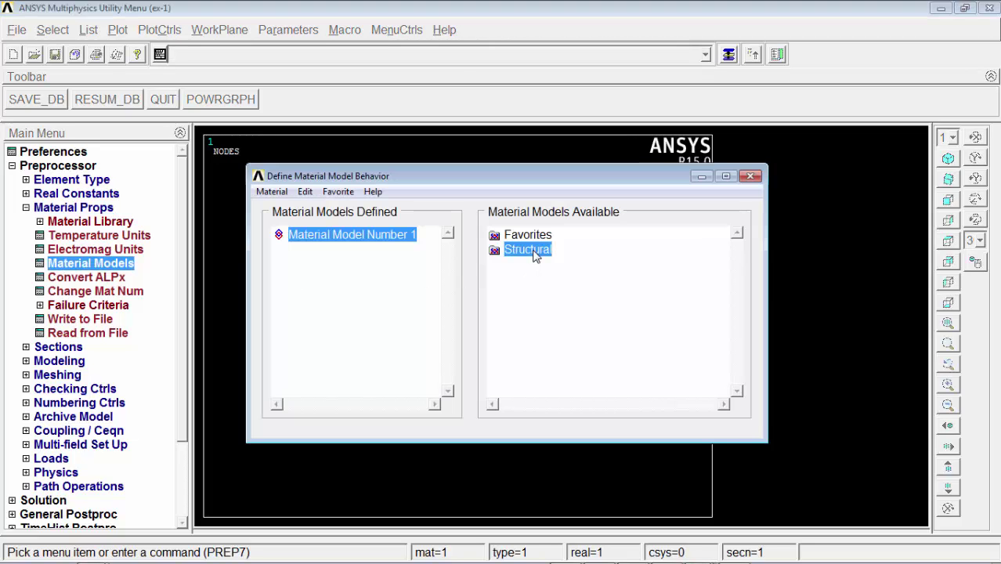
double_click(541, 265)
double_click(558, 279)
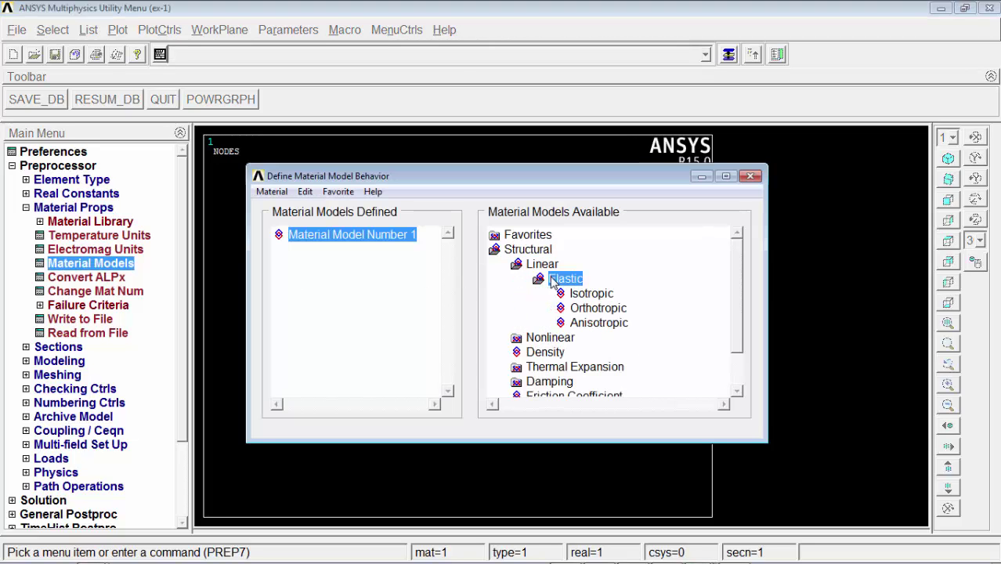
click(560, 294)
double_click(560, 295)
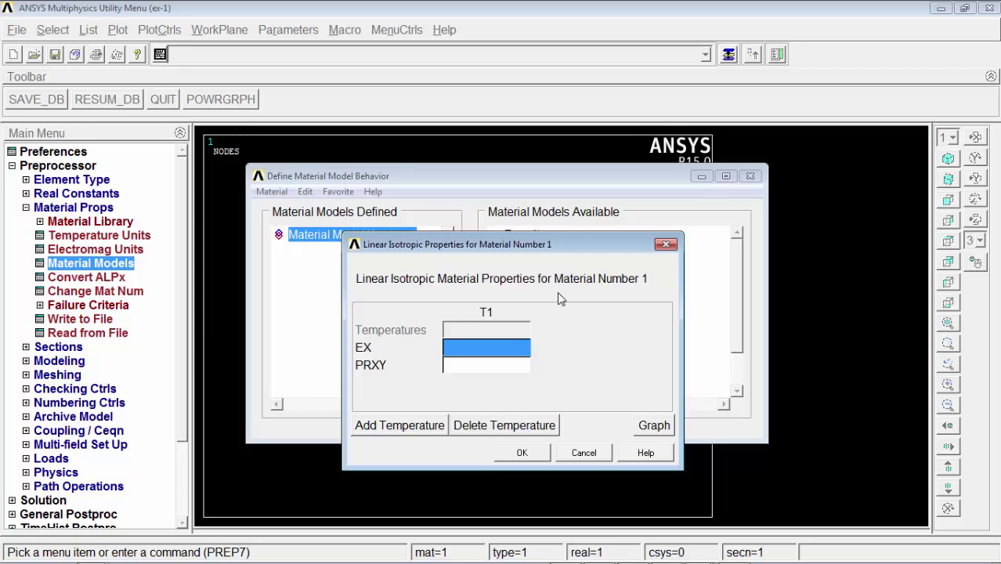
Set material 1's elastic modulus EX to 100e9 and its Poisson's ratio PRXY to 0
text(100)
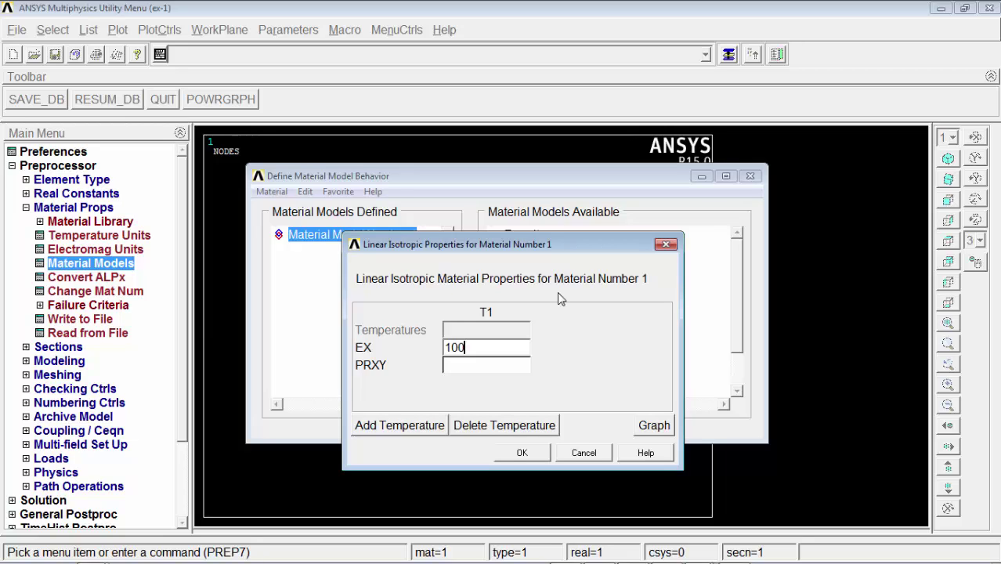
text(*)
key(BackSpace)
text(e9)
click(500, 365)
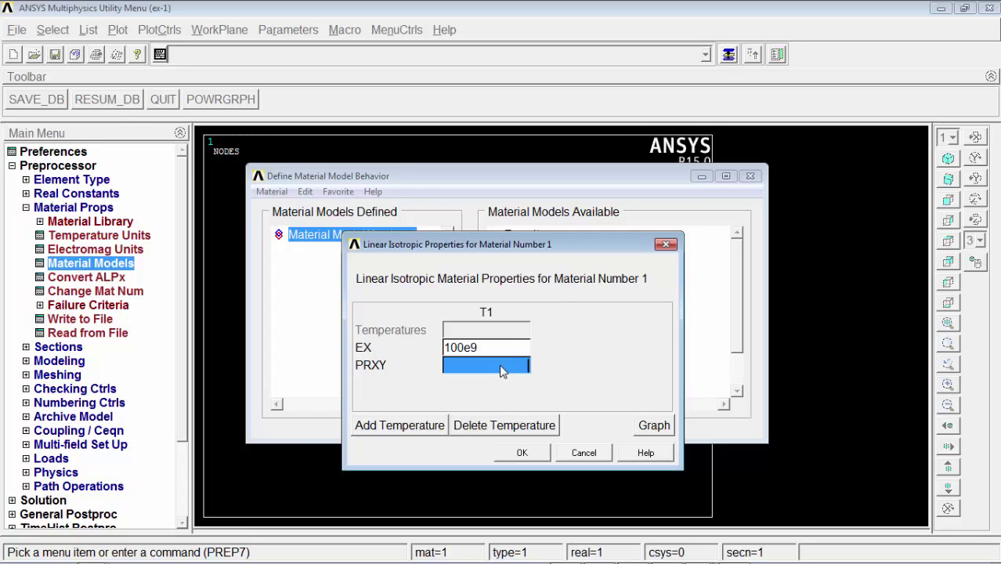
text(0)
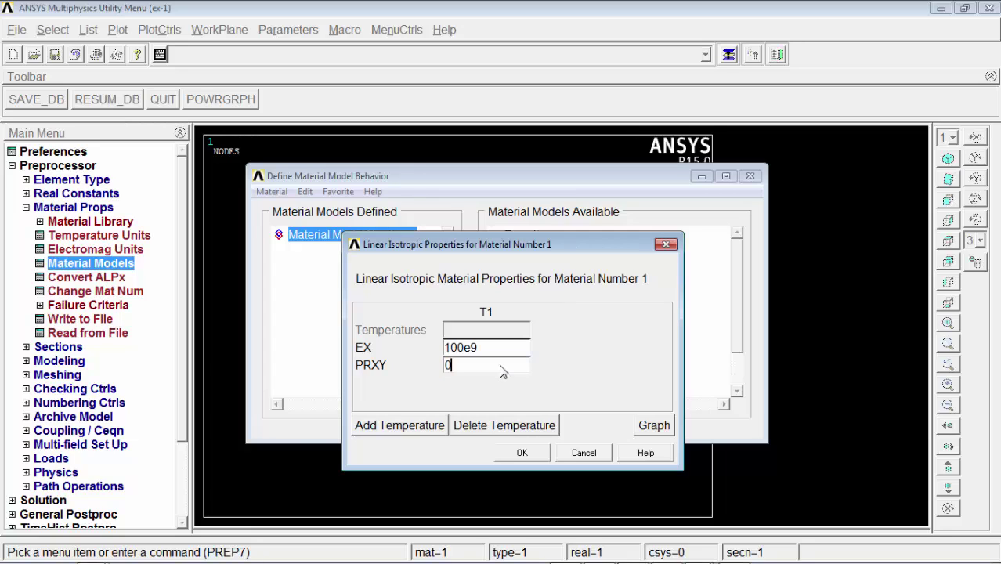
click(521, 452)
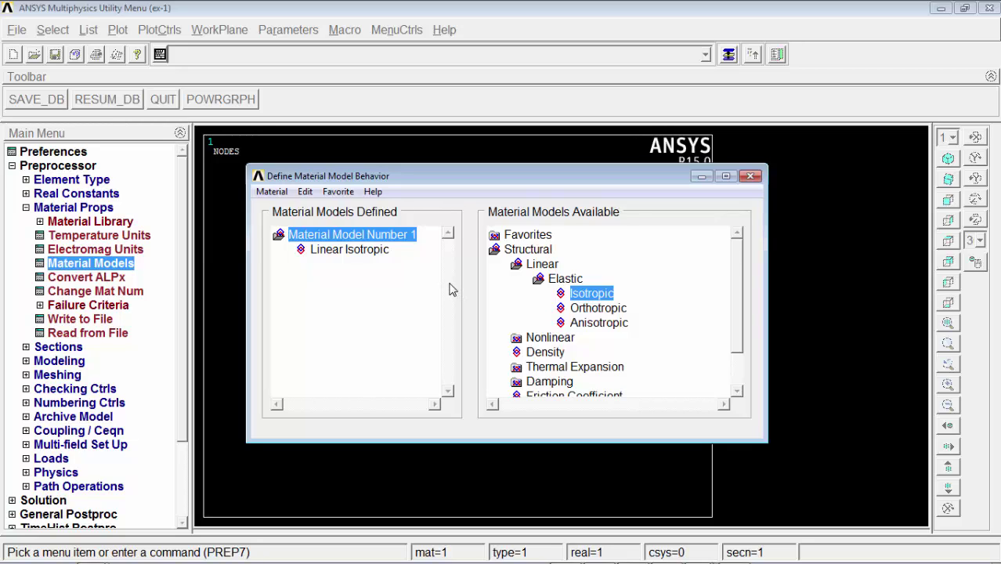
Add material model 2 as structural linear elastic isotropic with EX 200e9 and PRXY 0, and close the material definition
click(271, 192)
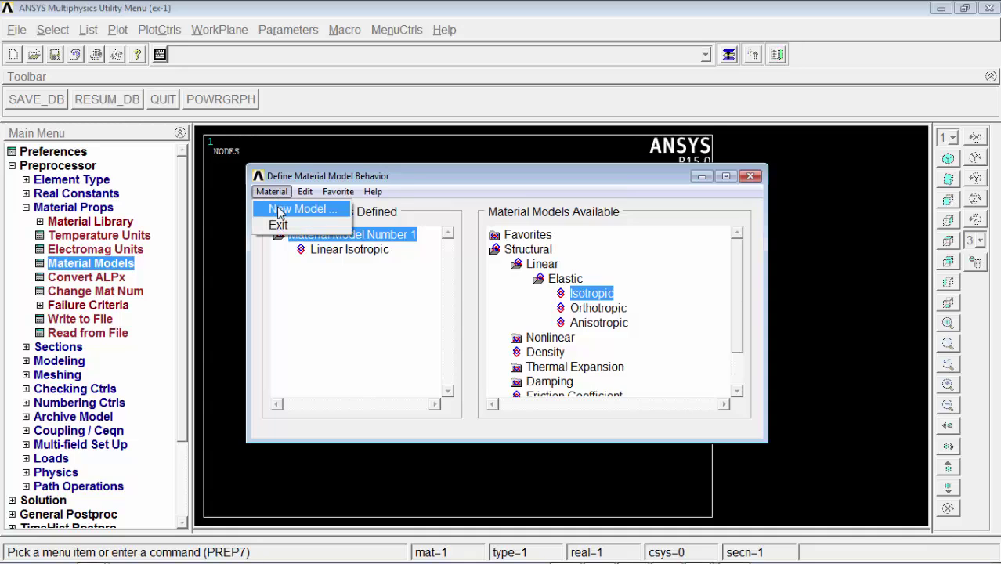
click(297, 209)
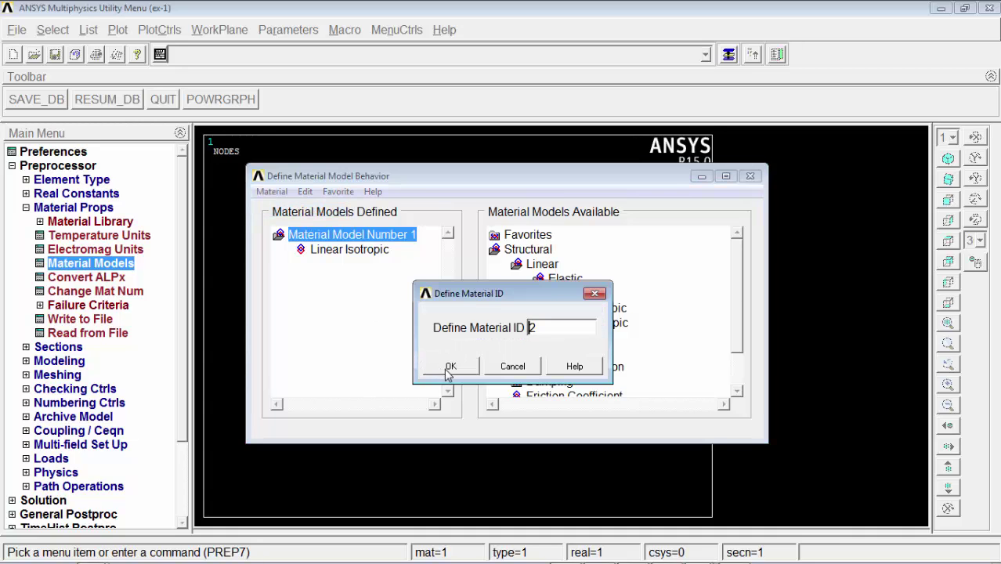
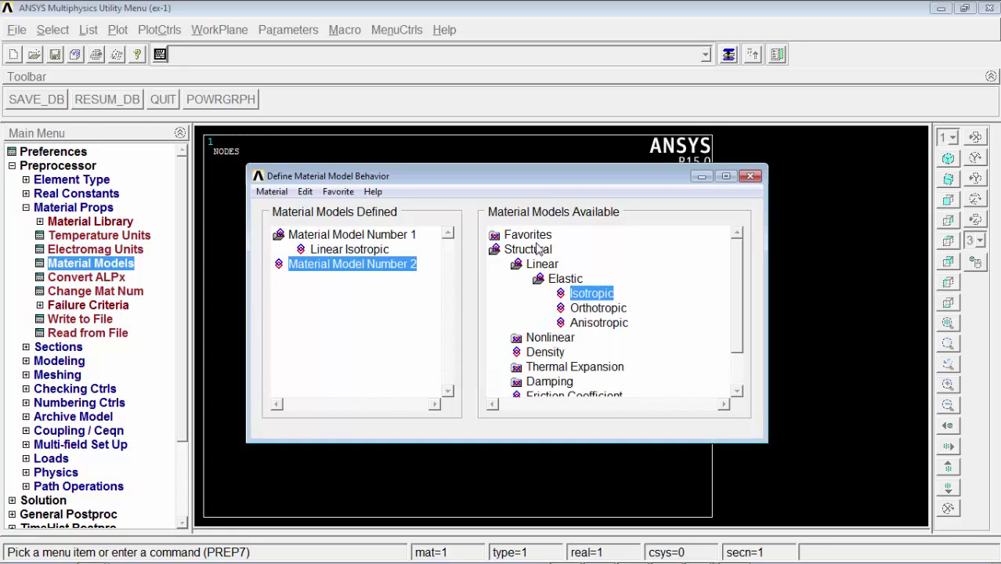
double_click(580, 295)
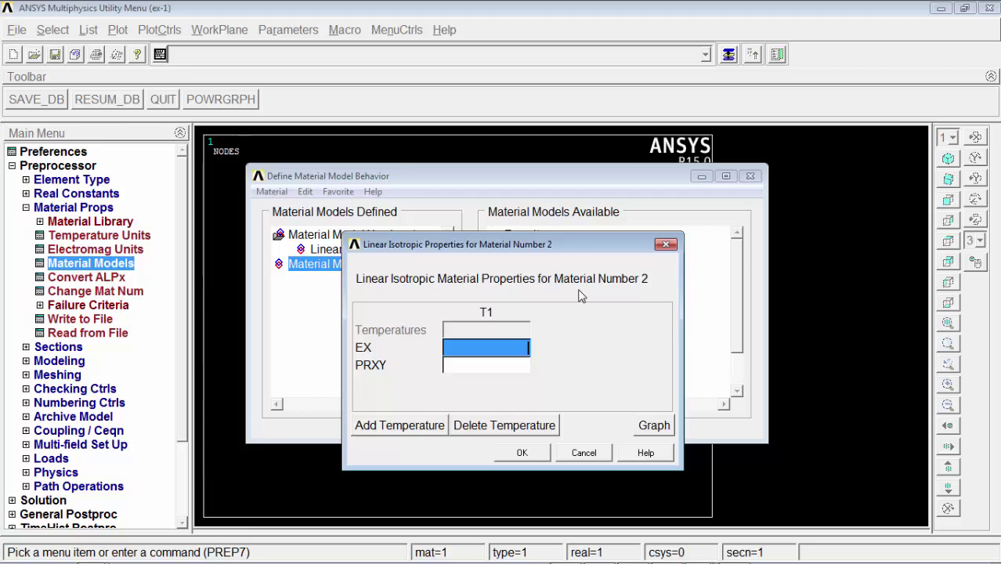
text(200e)
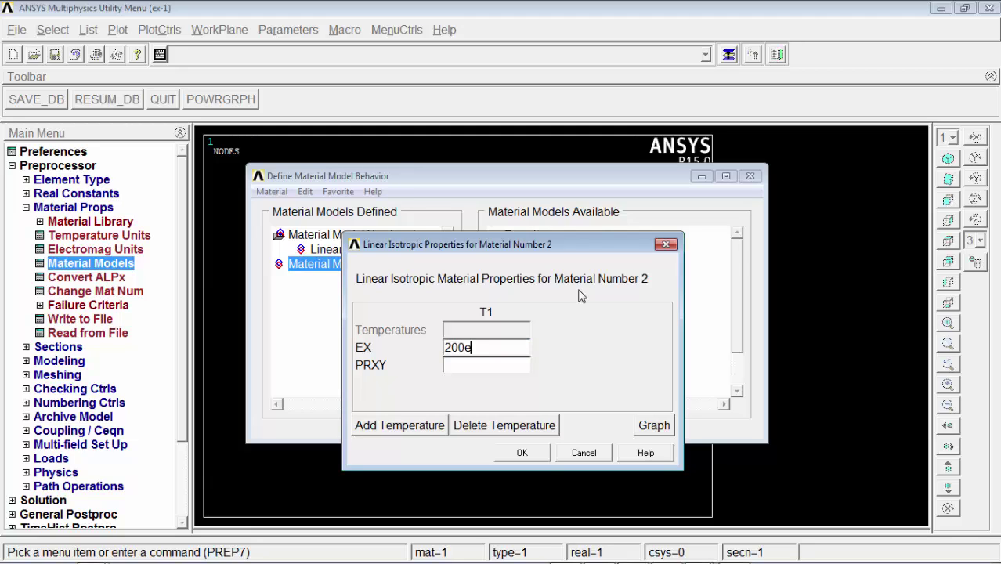
text(9)
click(513, 368)
text(0)
click(521, 453)
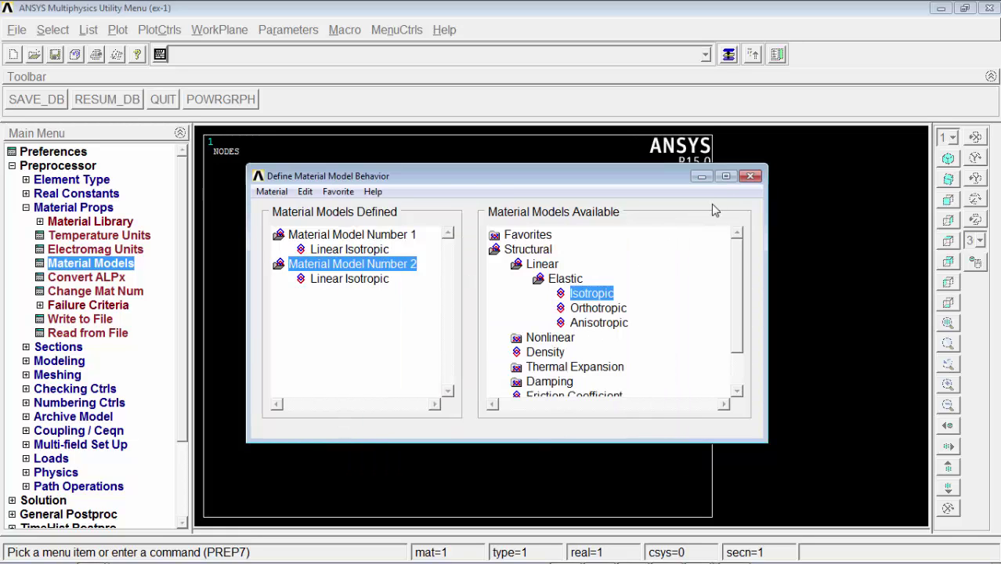
click(270, 192)
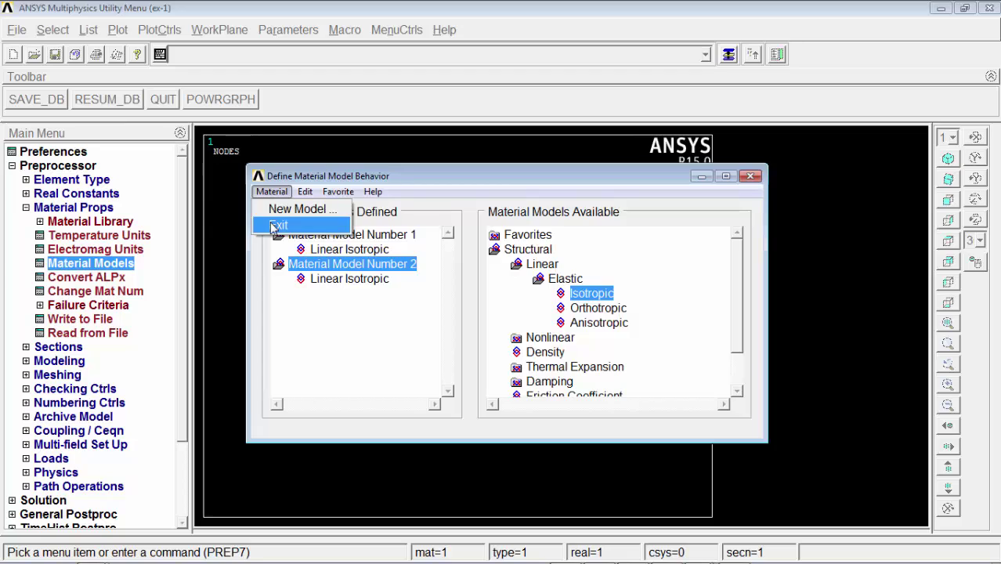
click(276, 225)
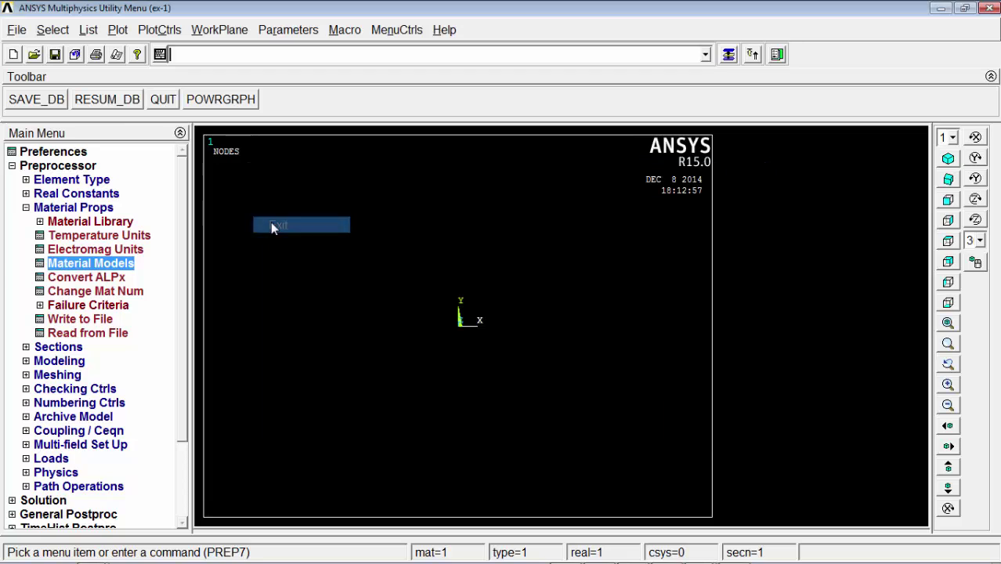
Create nodes in the active coordinate system at the origin and at X 0.7
click(26, 209)
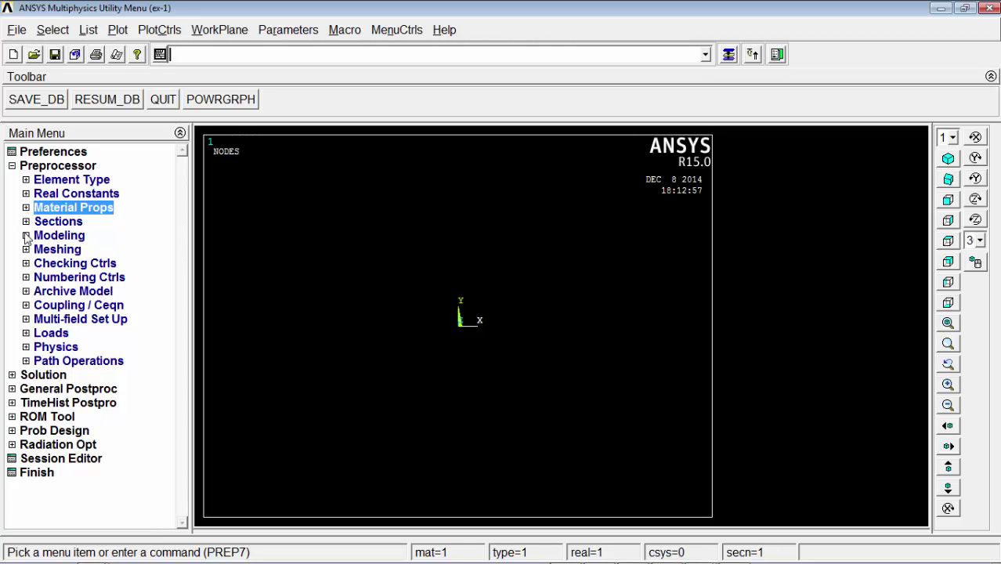
click(27, 236)
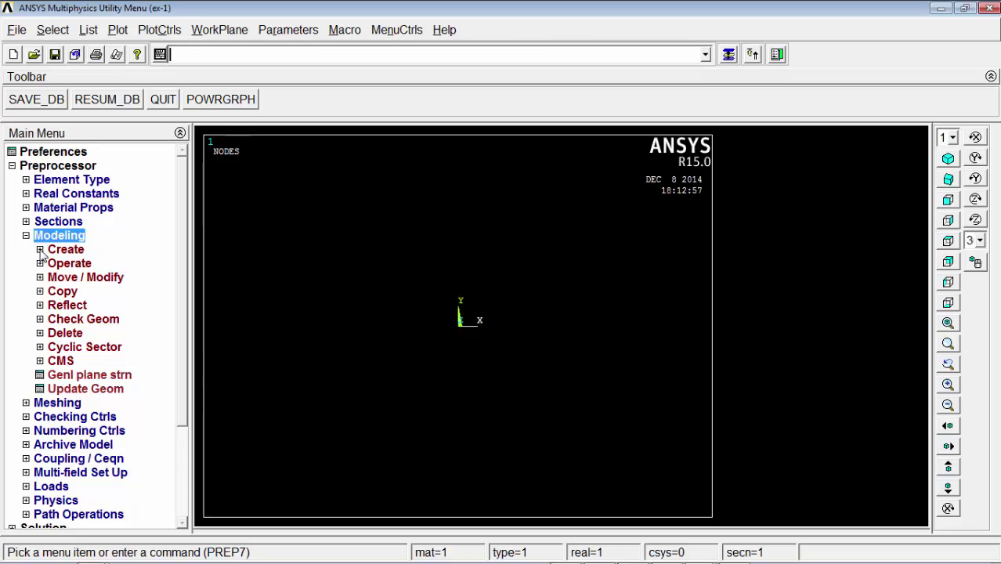
click(40, 249)
click(55, 318)
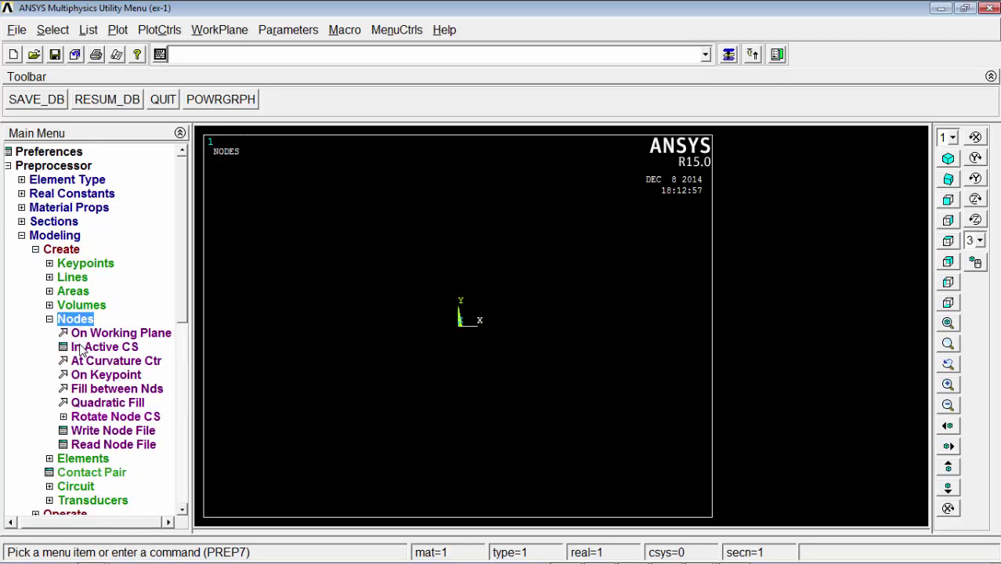
click(83, 348)
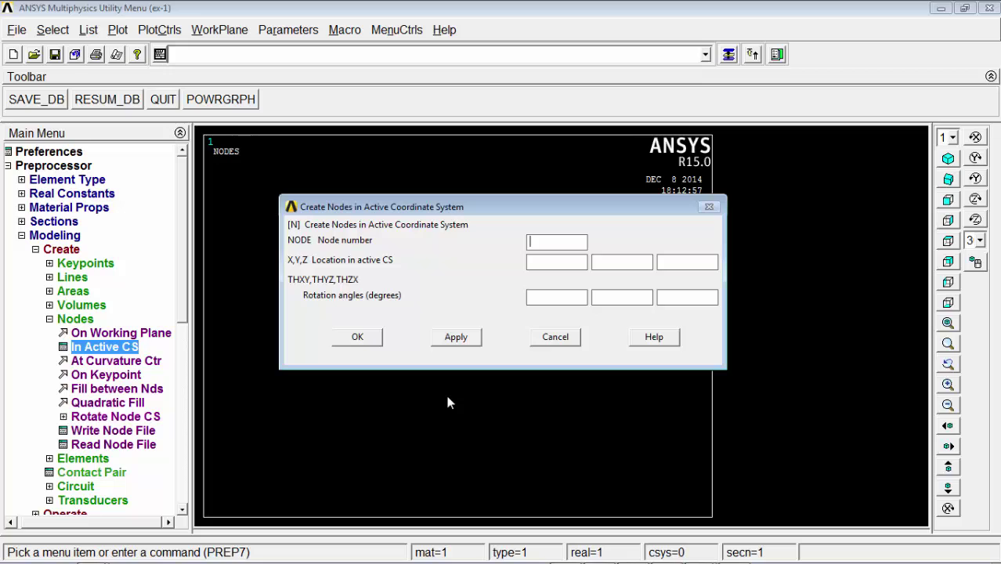
click(455, 338)
click(567, 260)
text(0.7)
click(475, 340)
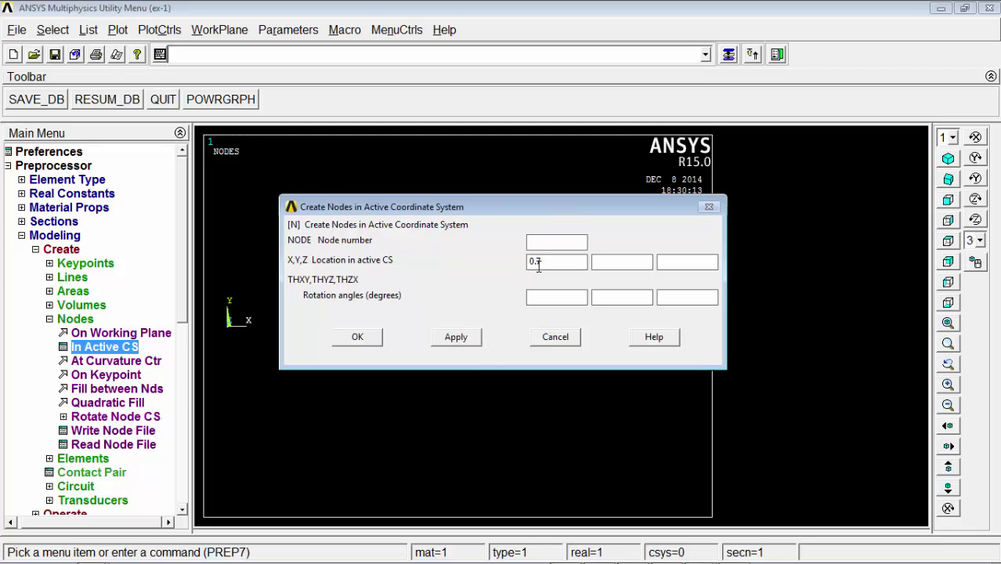
Create two more nodes at X 0, Y 0.1 and at X 0.7, Y 0.1, and finish node creation
drag(552, 261, 521, 259)
text(0)
text(0.1)
click(455, 338)
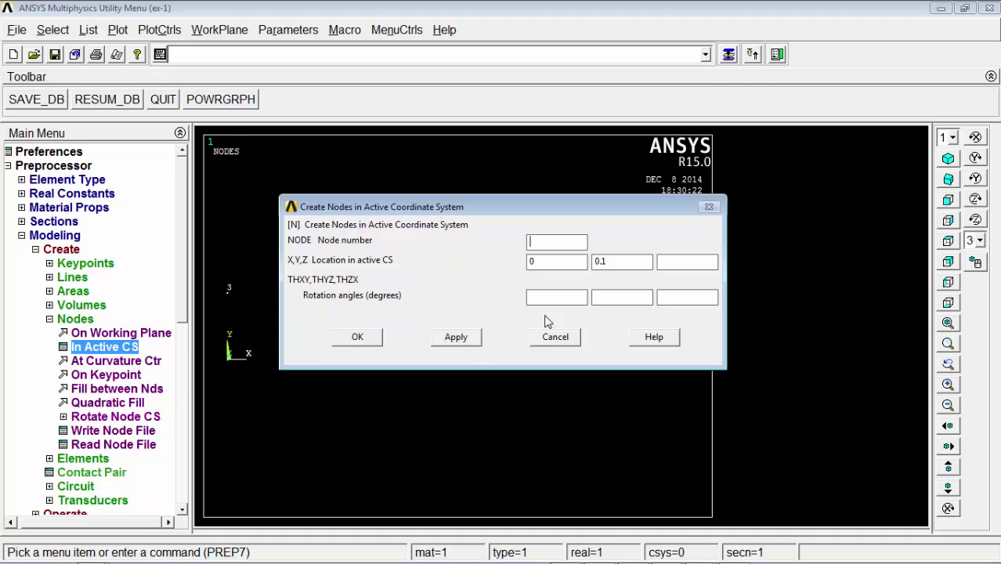
drag(572, 266, 504, 265)
text(0.7)
click(360, 336)
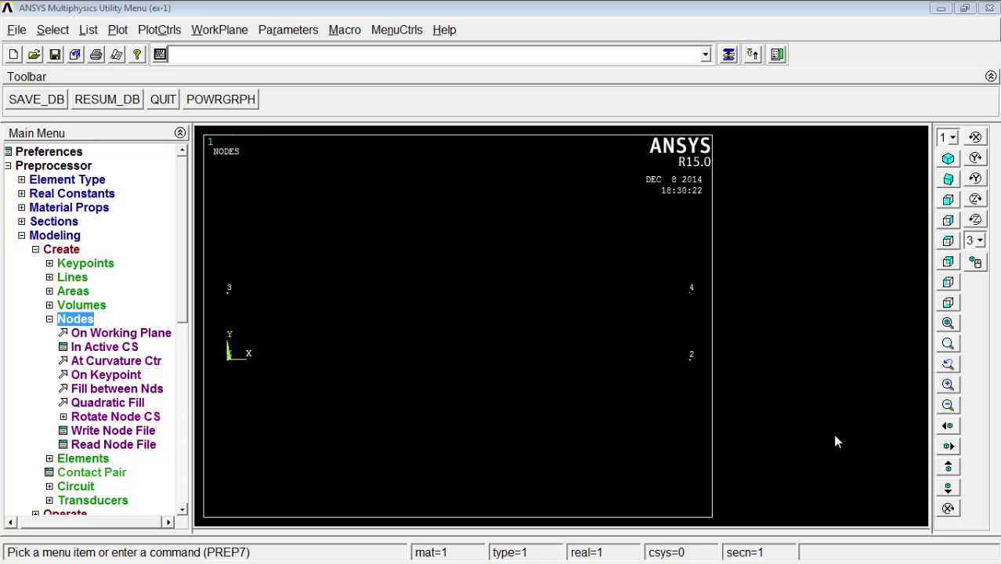
Confirm the element attributes as type 1 LINK180, material number 1 and real constant set 1
click(49, 319)
click(51, 333)
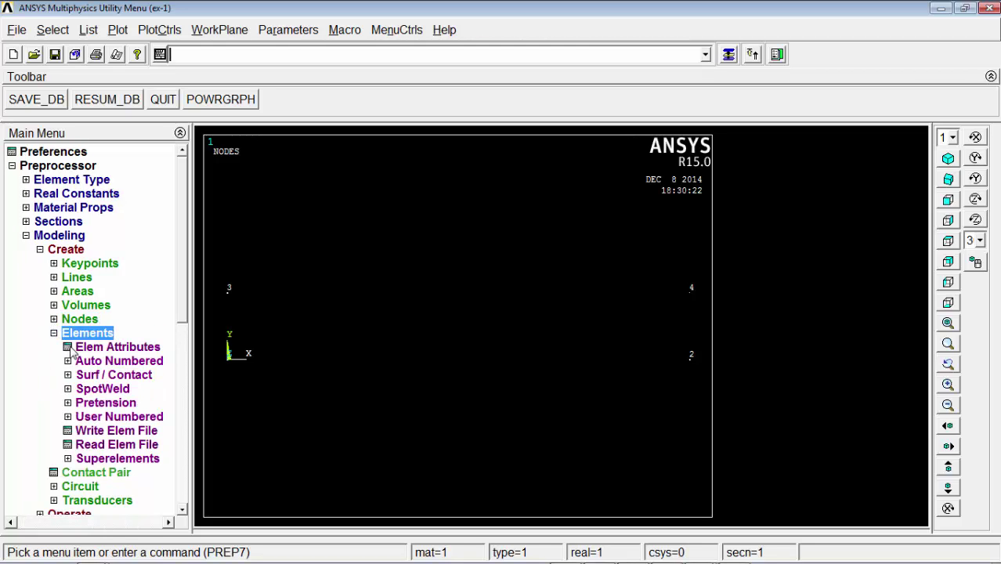
click(69, 350)
drag(412, 144, 732, 70)
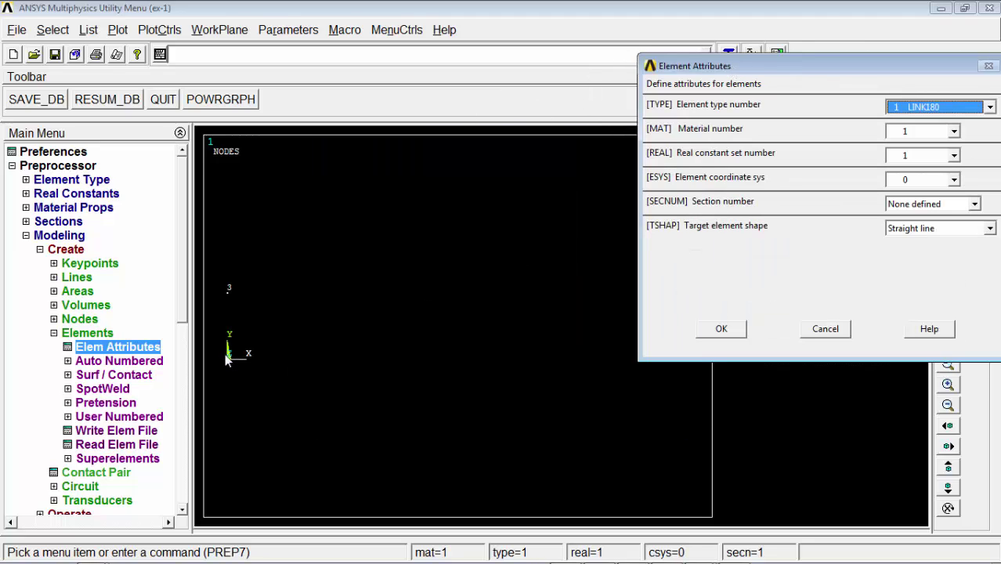
drag(947, 68, 826, 91)
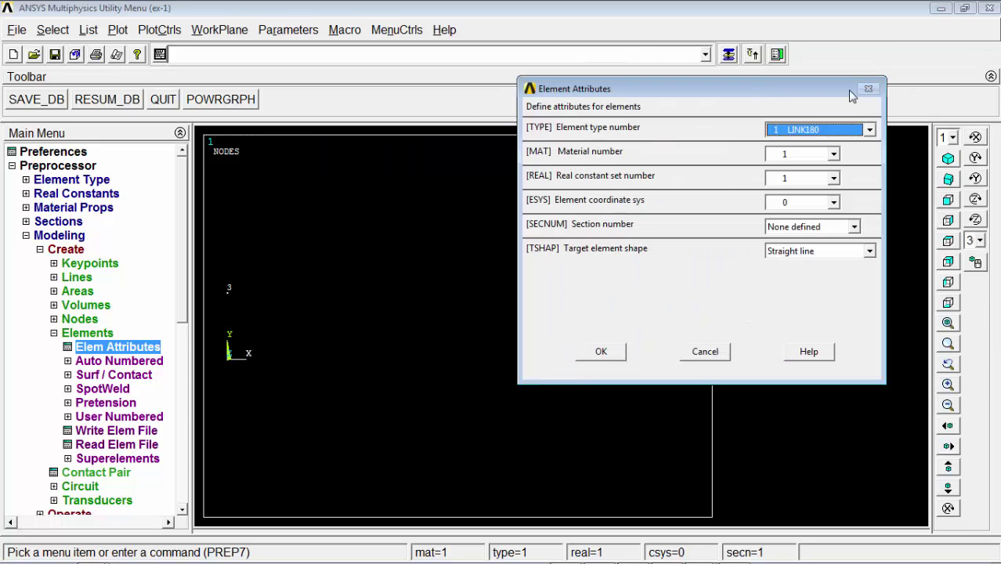
click(705, 351)
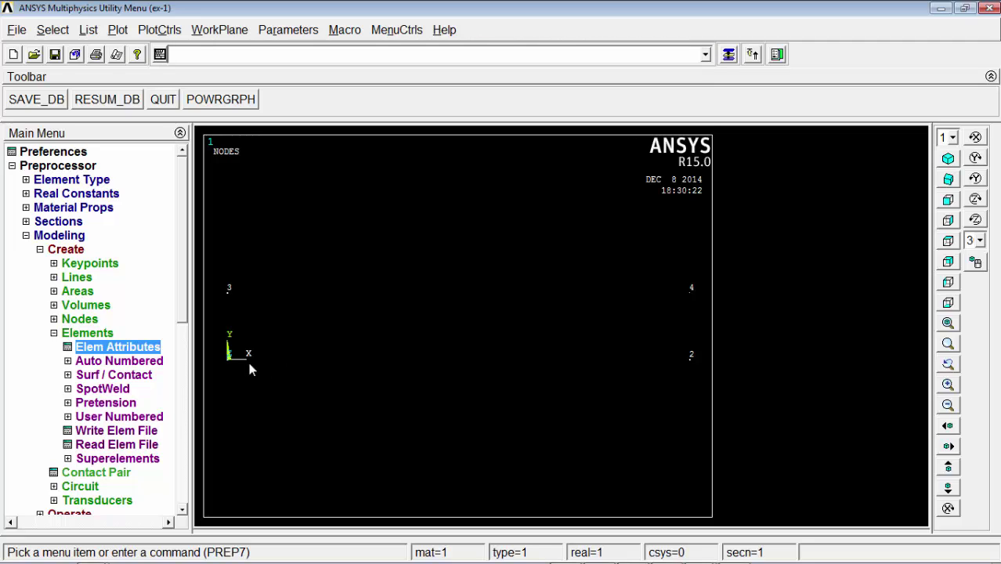
click(136, 350)
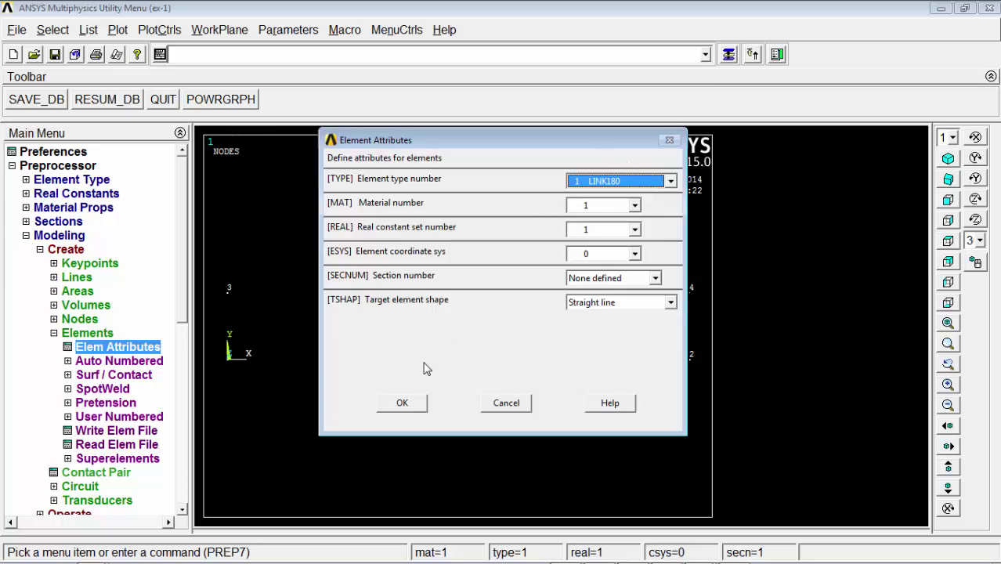
click(409, 402)
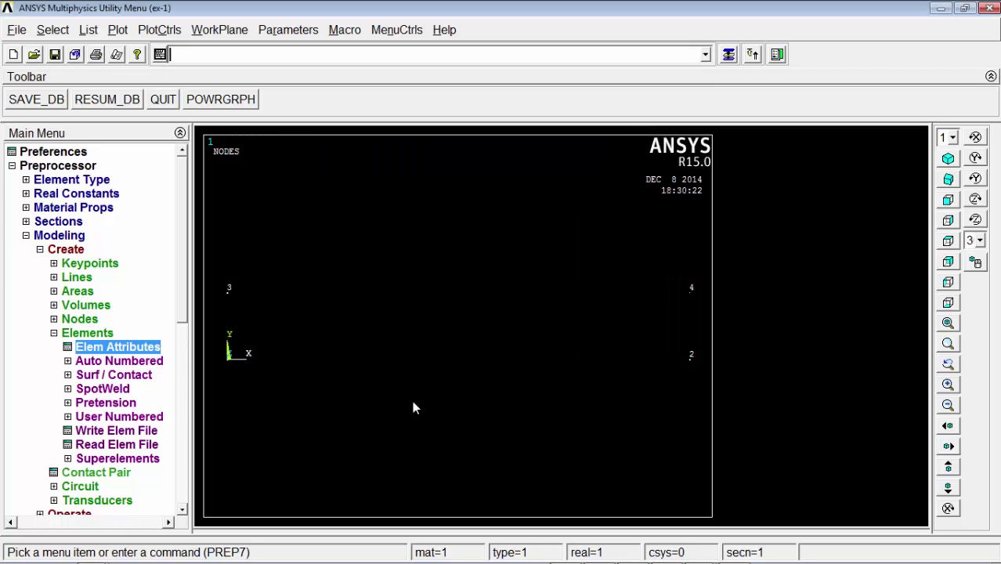
Create an auto-numbered element through nodes 1 and 2
click(73, 364)
click(99, 376)
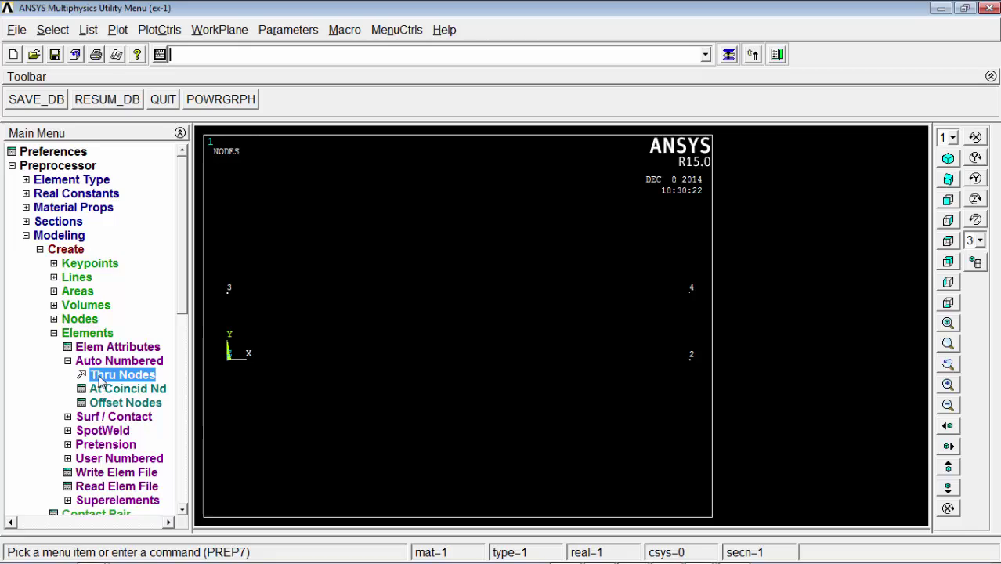
click(225, 362)
click(704, 363)
click(54, 519)
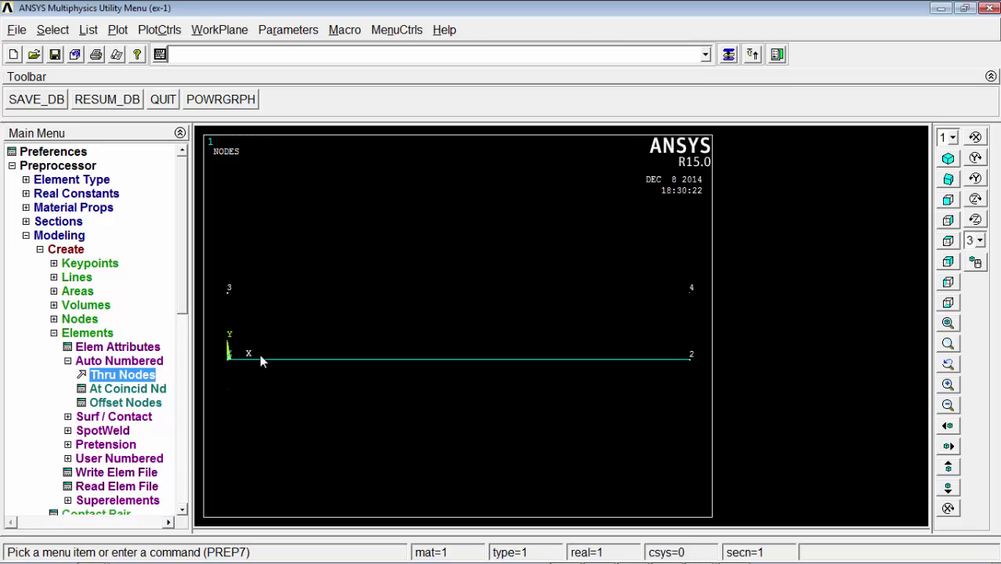
Set the element attributes to material number 2 and real constant set 2 for LINK180
click(151, 347)
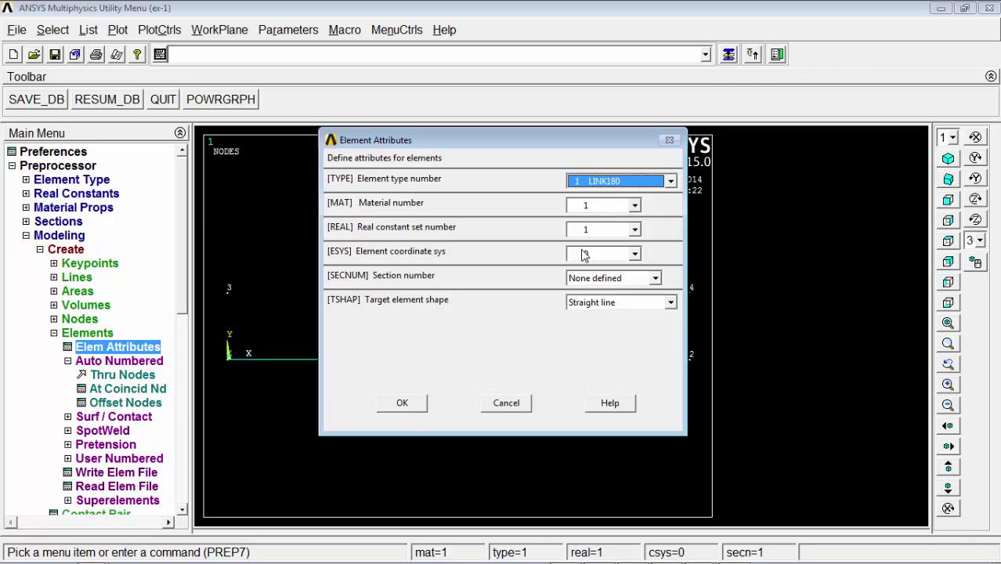
click(403, 404)
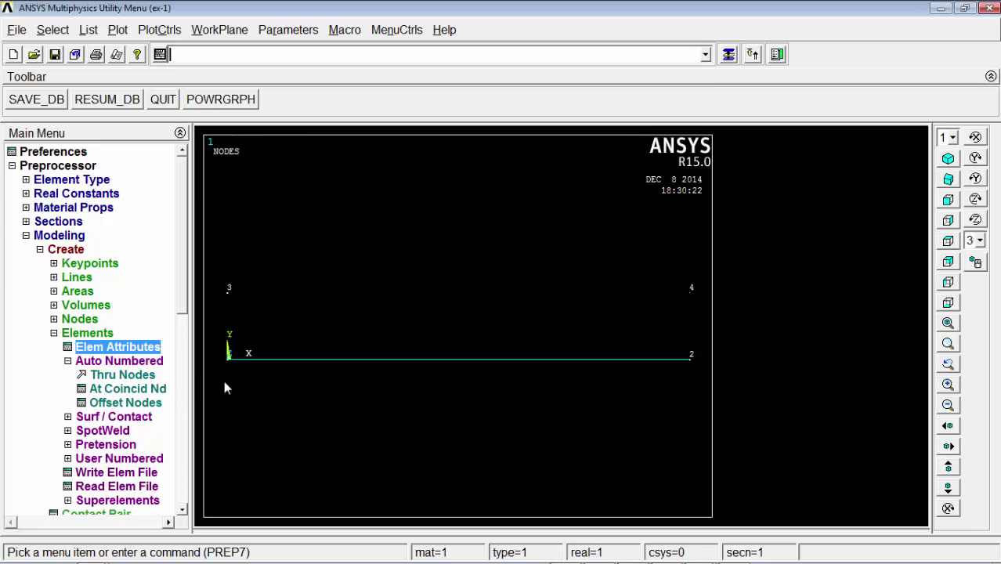
click(146, 354)
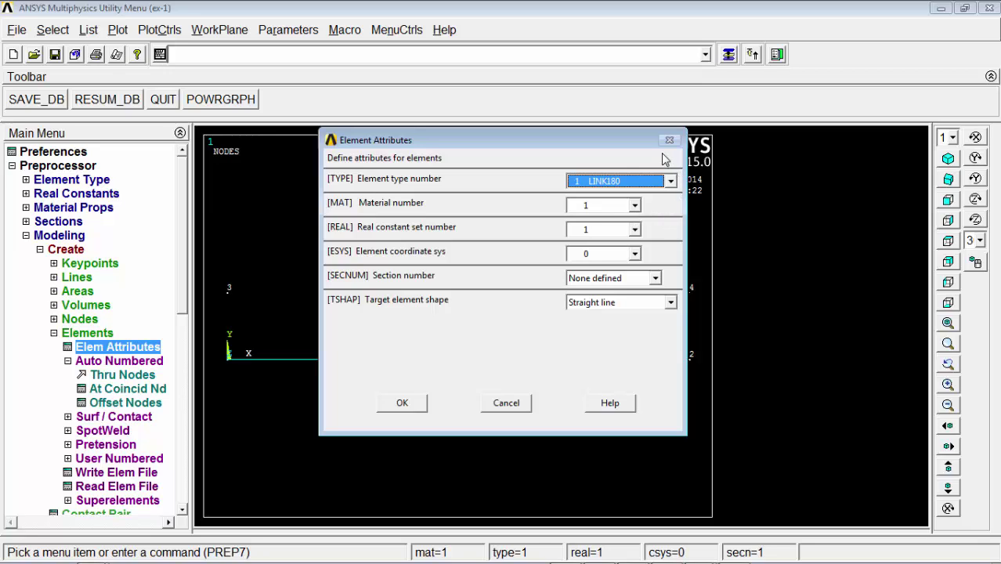
click(634, 205)
click(632, 232)
click(634, 229)
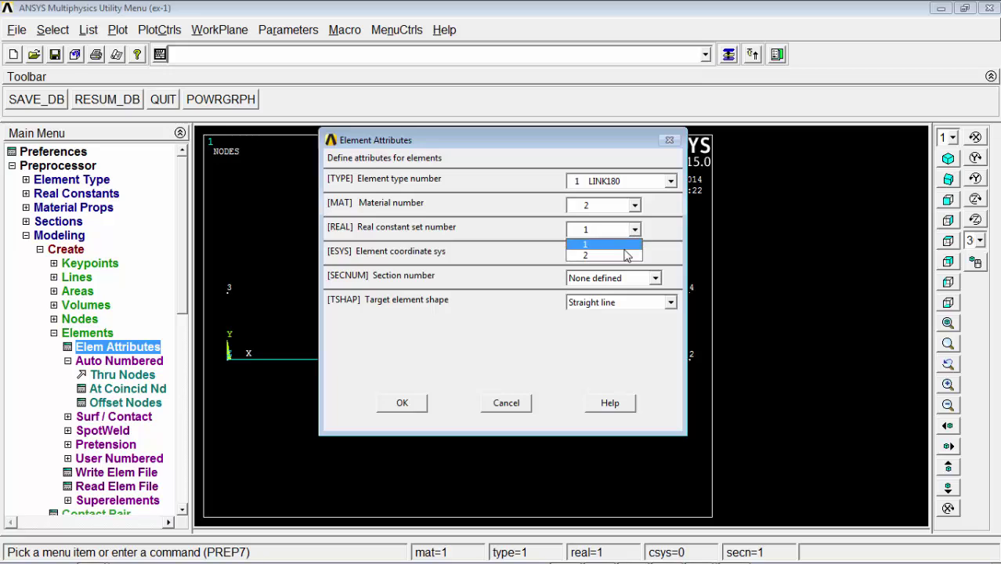
click(618, 257)
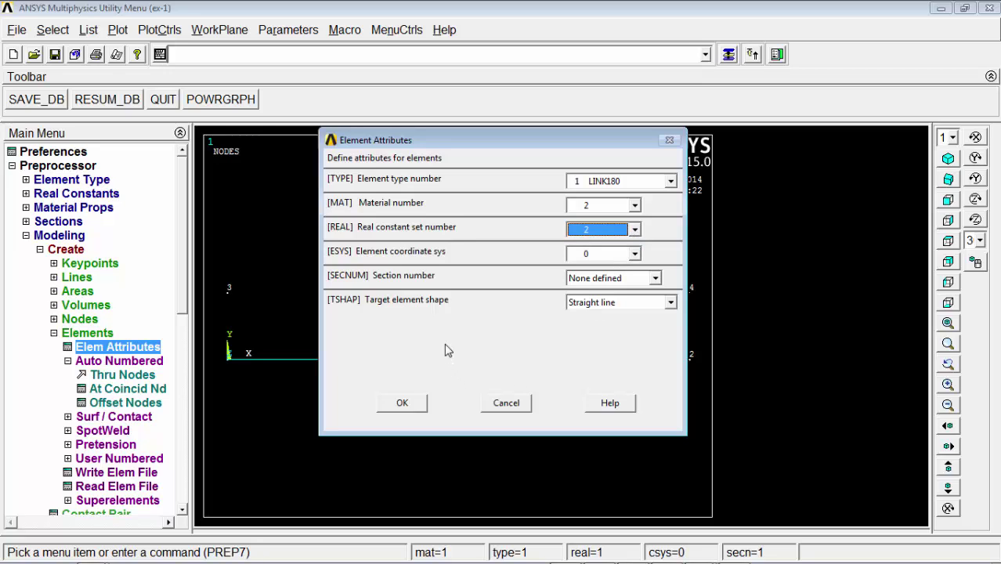
click(417, 401)
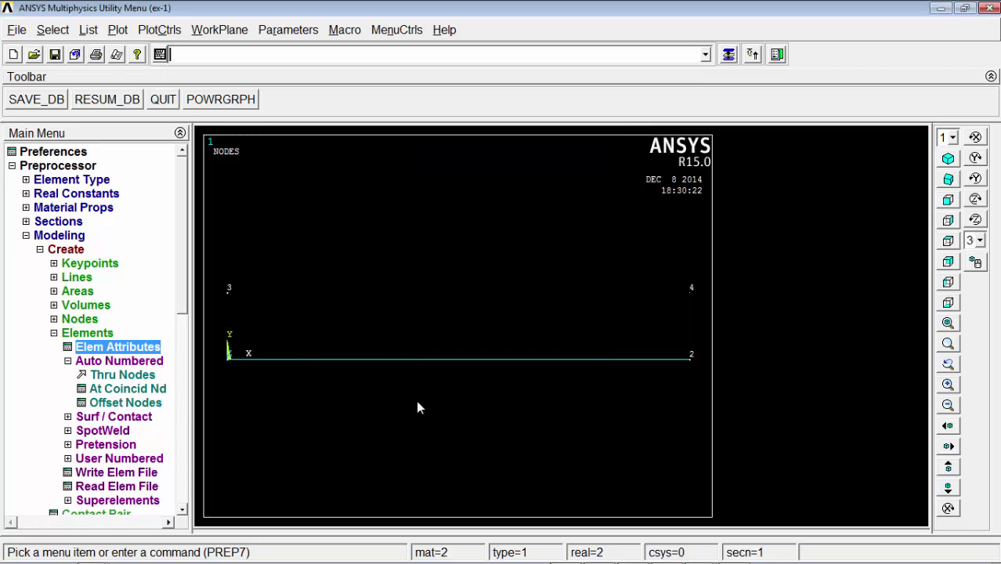
Create an auto-numbered element through nodes 3 and 4
click(124, 375)
click(228, 289)
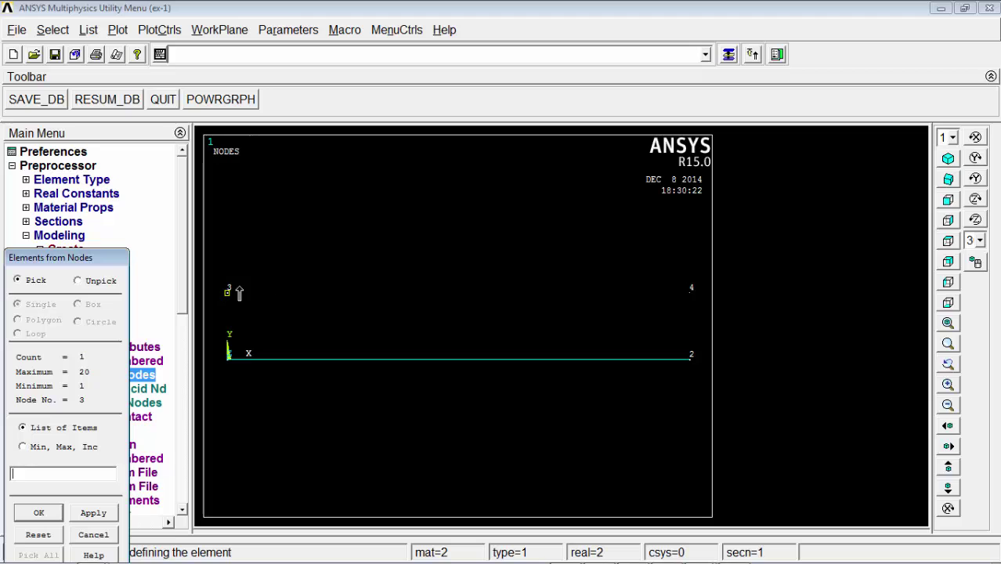
click(711, 293)
click(38, 512)
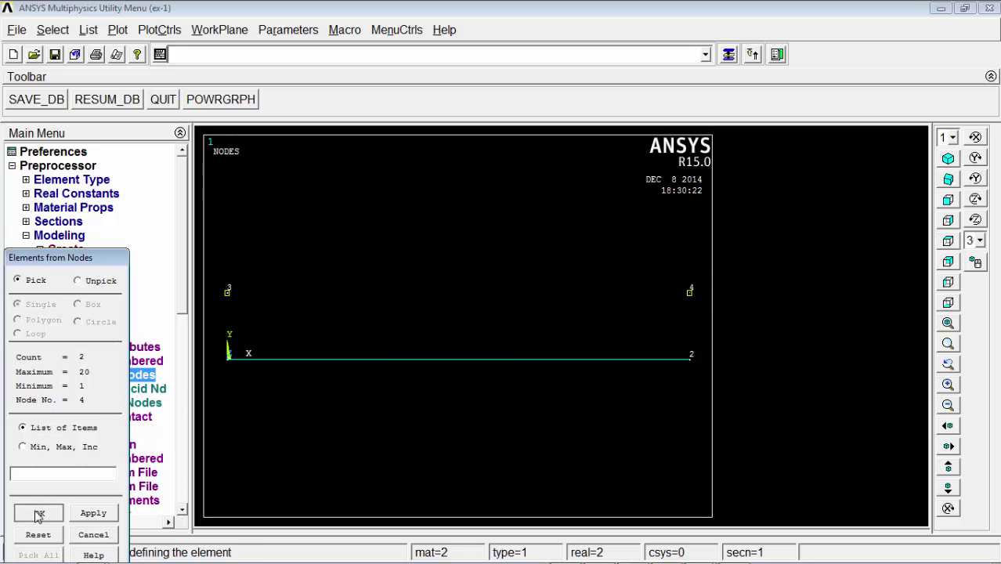
Apply a structural displacement constraint on all degrees of freedom at nodes 1 and 3
click(26, 236)
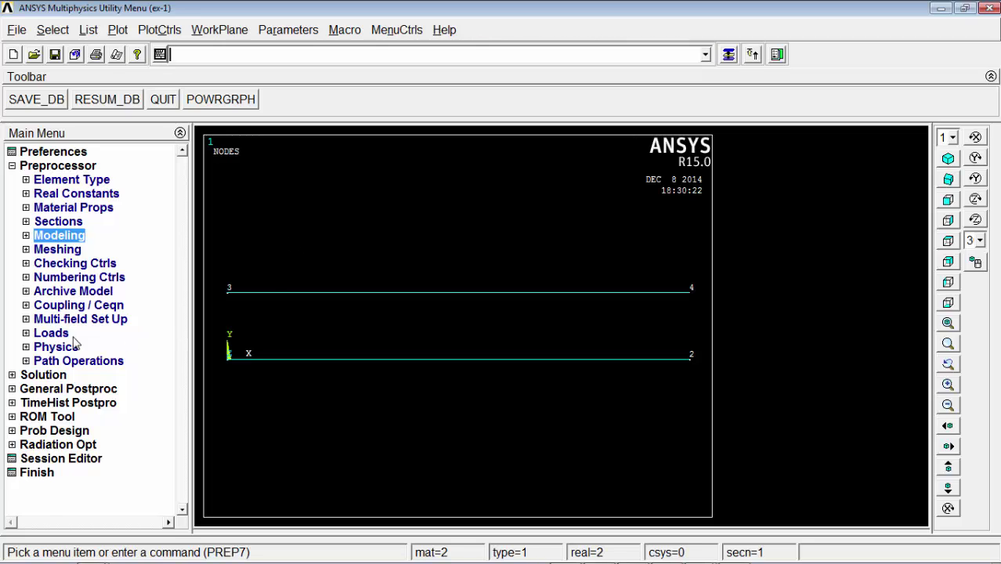
click(27, 333)
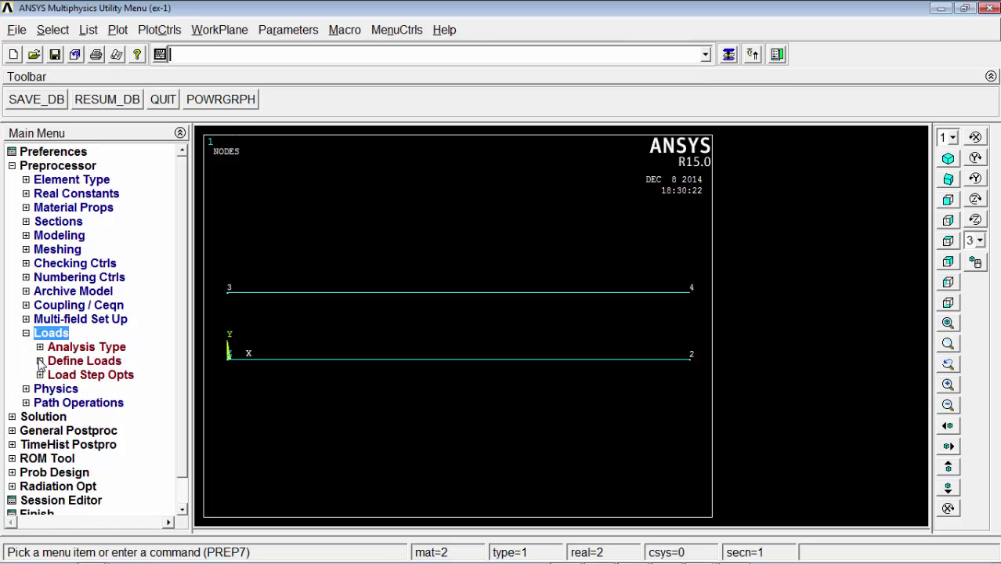
click(40, 360)
click(53, 375)
click(53, 375)
click(53, 389)
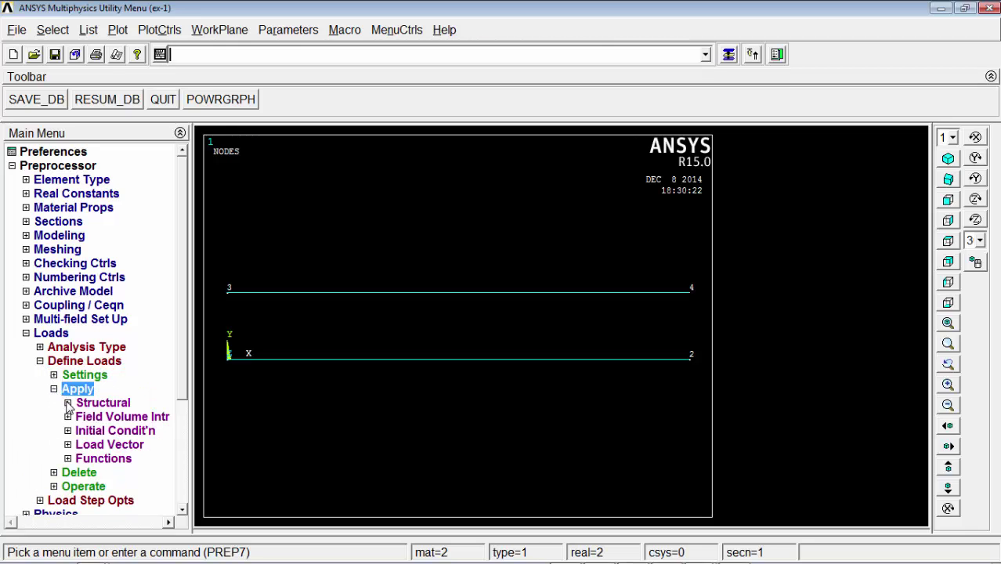
click(68, 403)
click(82, 418)
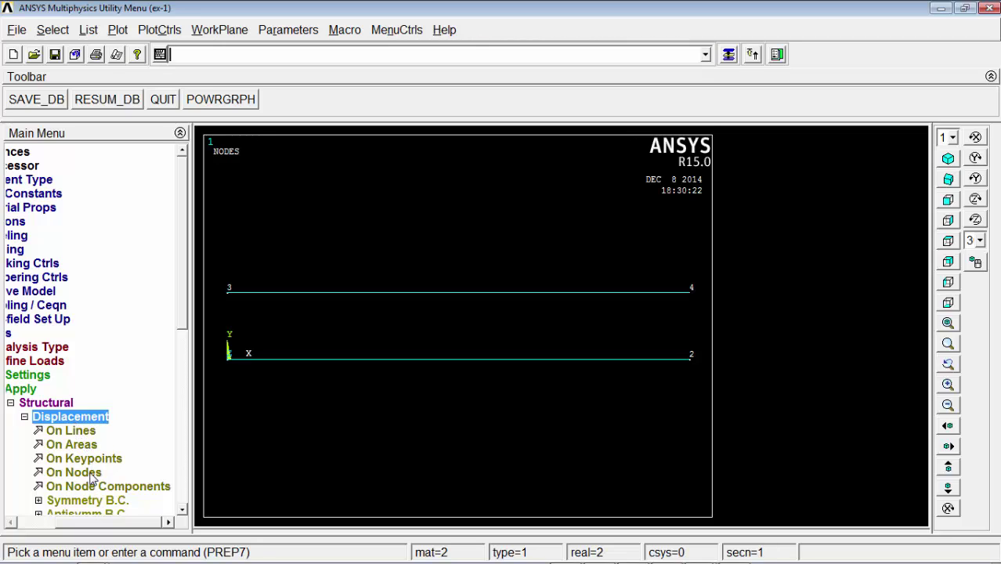
click(73, 472)
click(229, 362)
click(228, 296)
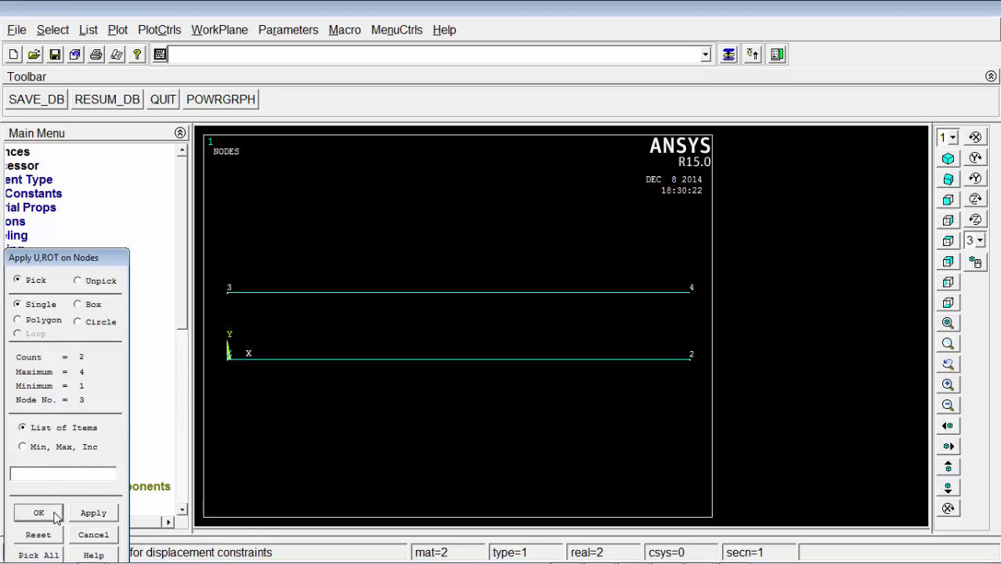
click(39, 514)
click(580, 221)
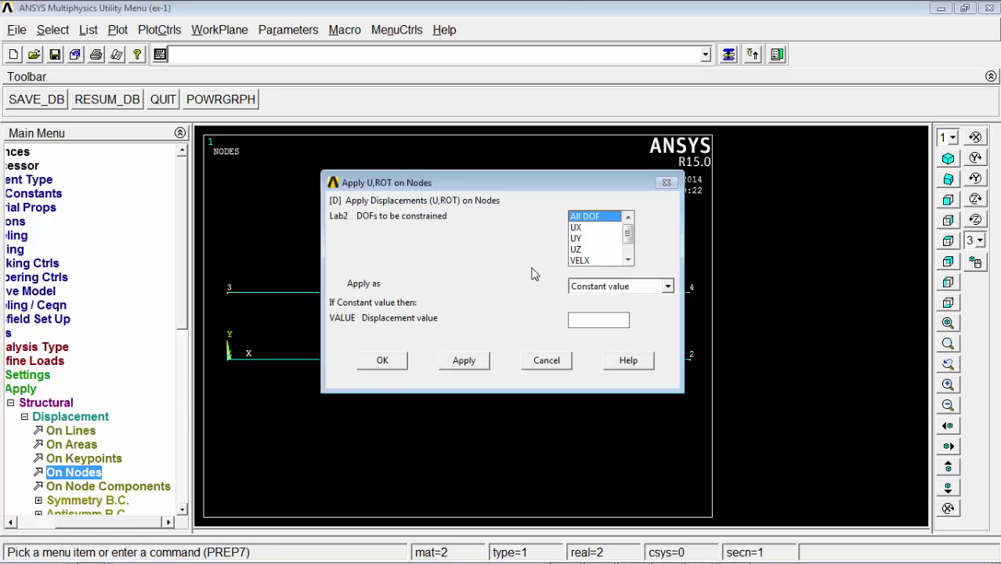
click(392, 363)
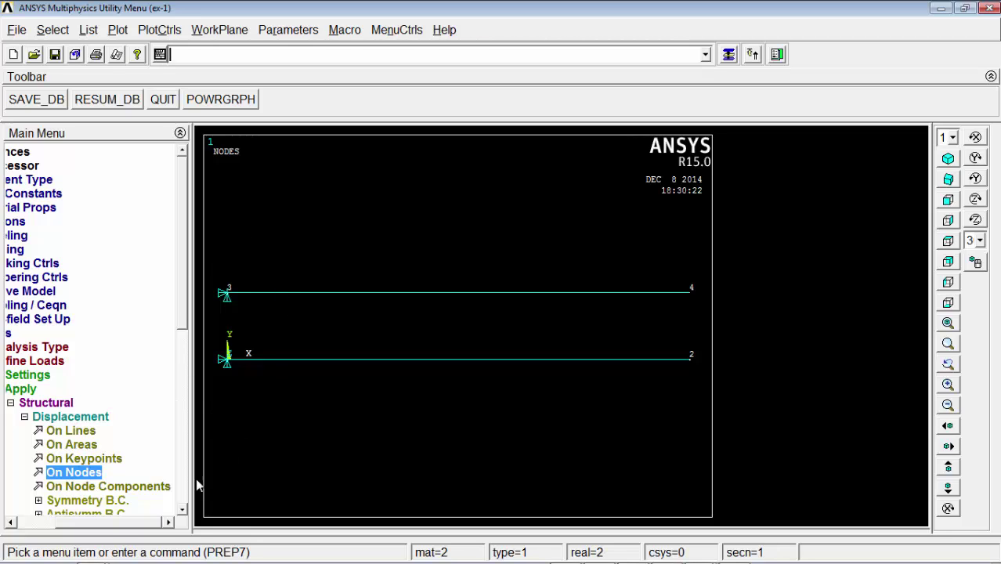
Begin constraint equation number 1 and set its constant term to 0.75e-3
drag(122, 523, 88, 522)
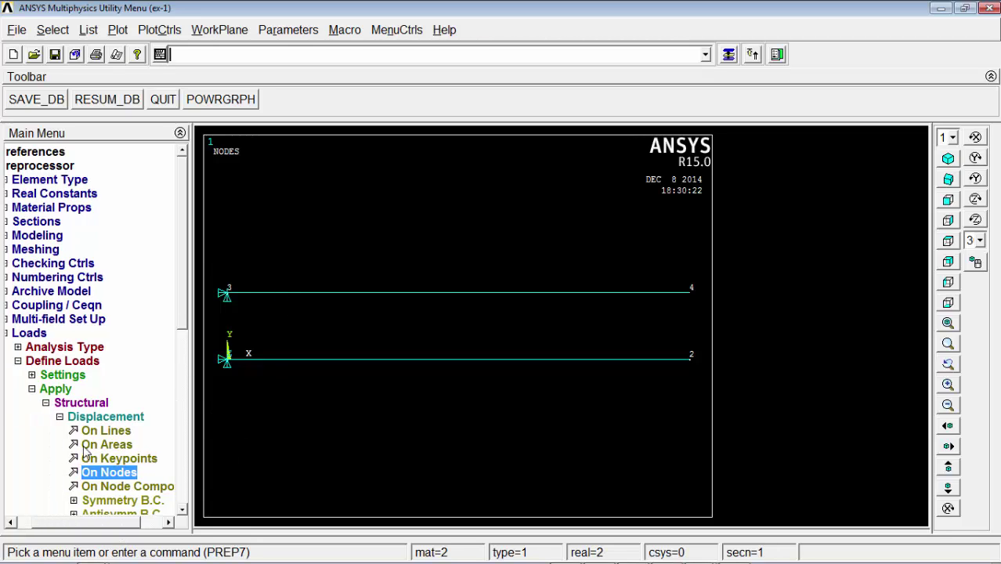
click(46, 402)
click(53, 389)
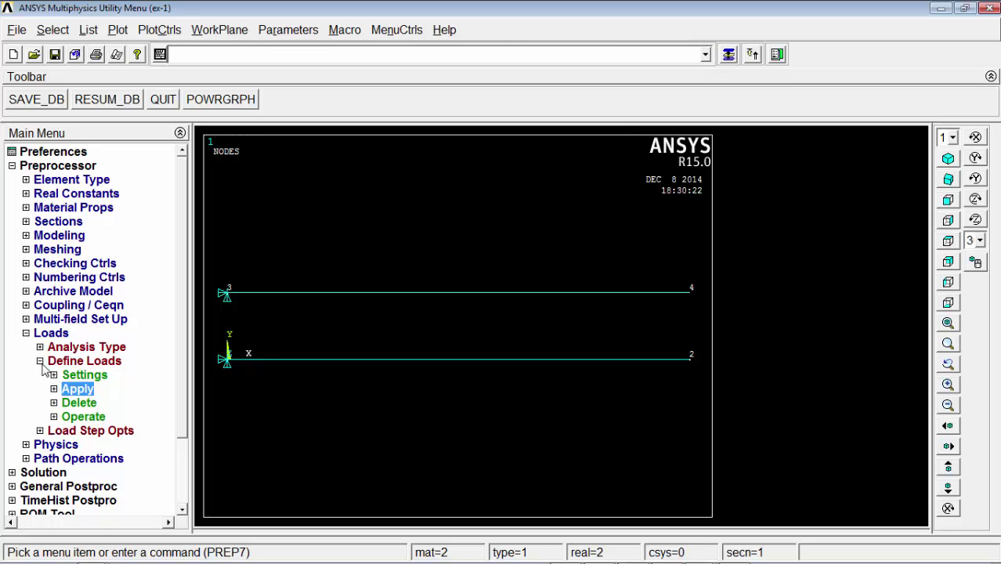
click(26, 334)
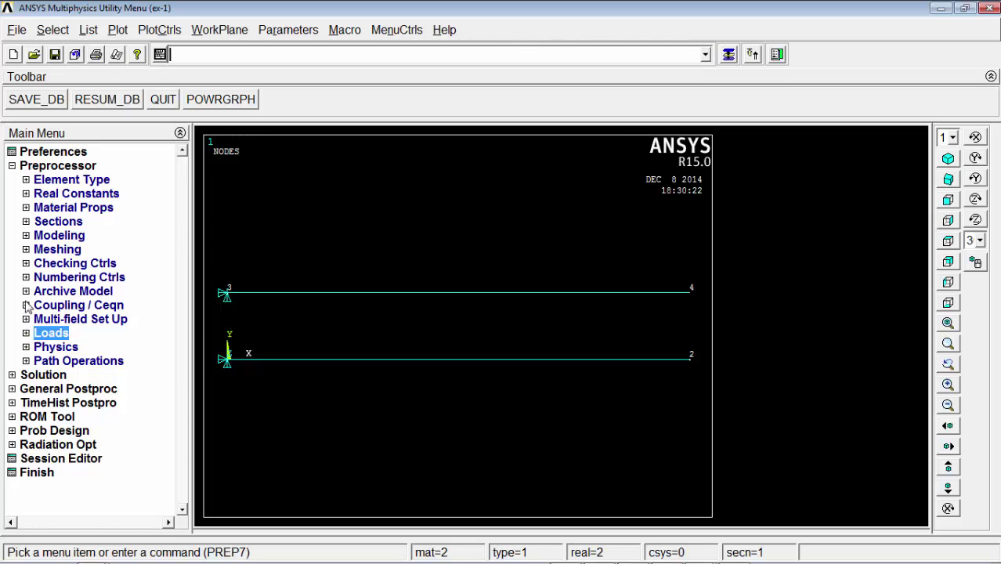
click(26, 304)
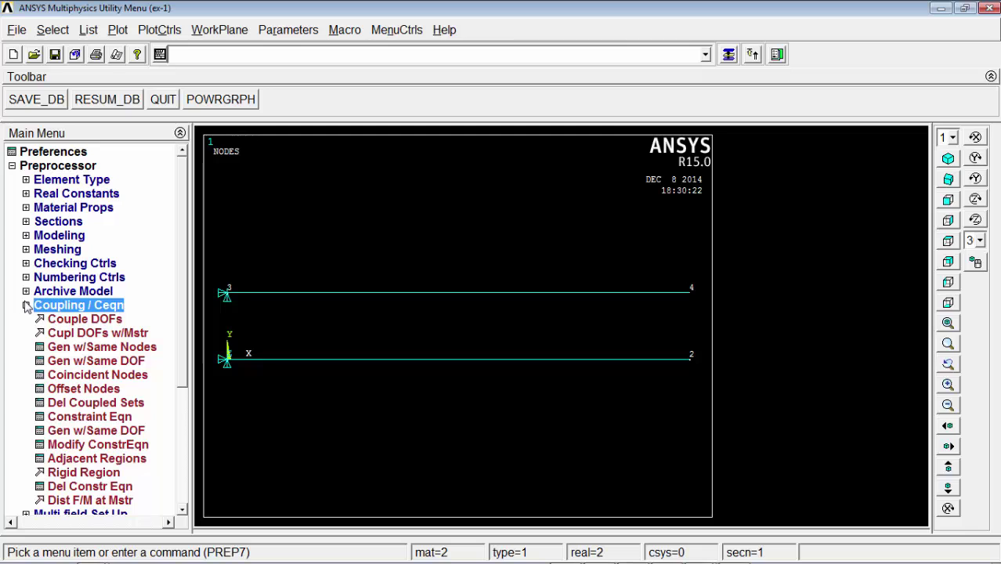
click(114, 416)
drag(337, 106, 38, 193)
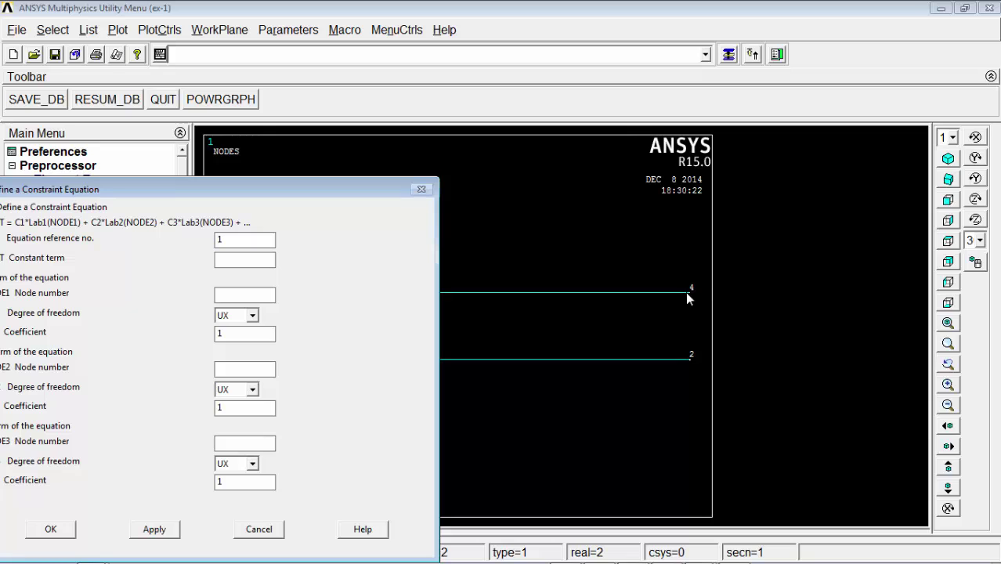
drag(307, 197, 547, 127)
click(464, 191)
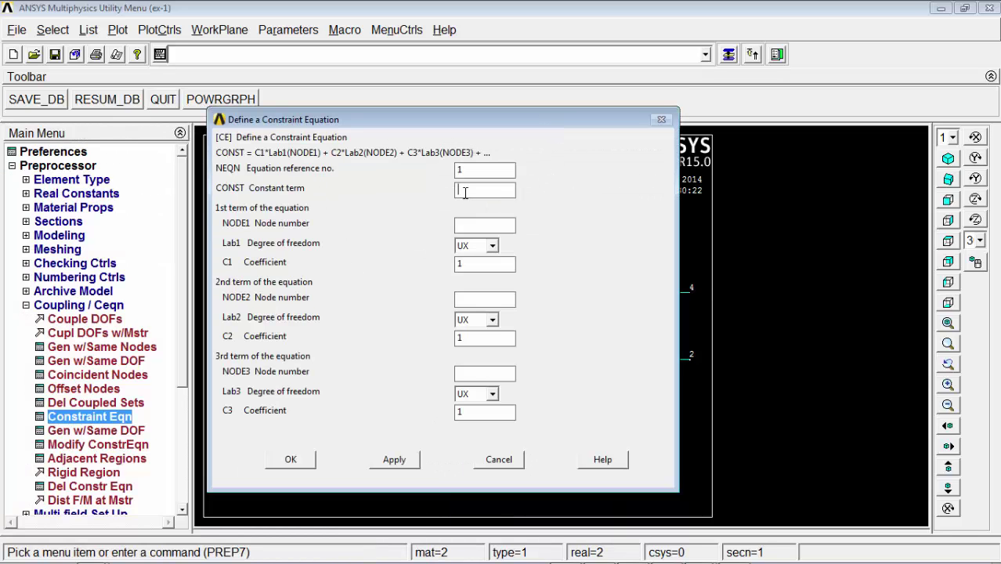
text(0.75e3)
key(BackSpace)
text(-3)
Define the equation's terms as node 4 UX with coefficient 1 and node 2 UX with coefficient -1, and create it
click(507, 225)
text(1)
drag(472, 226, 451, 225)
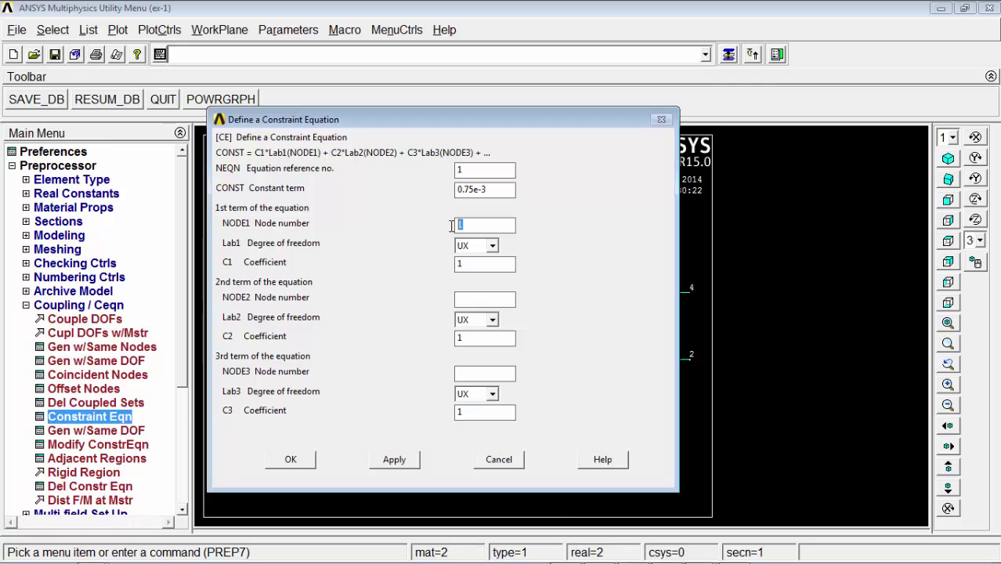
text(4)
click(476, 297)
text(2)
drag(474, 336, 452, 336)
text(-1)
click(310, 461)
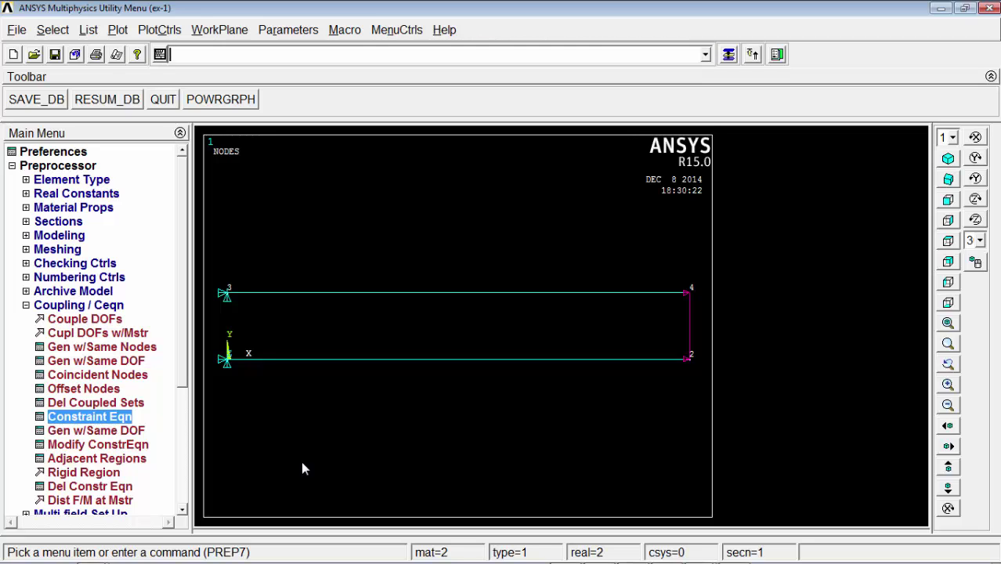
Solve the current load step and close the solution note and status listing
click(26, 306)
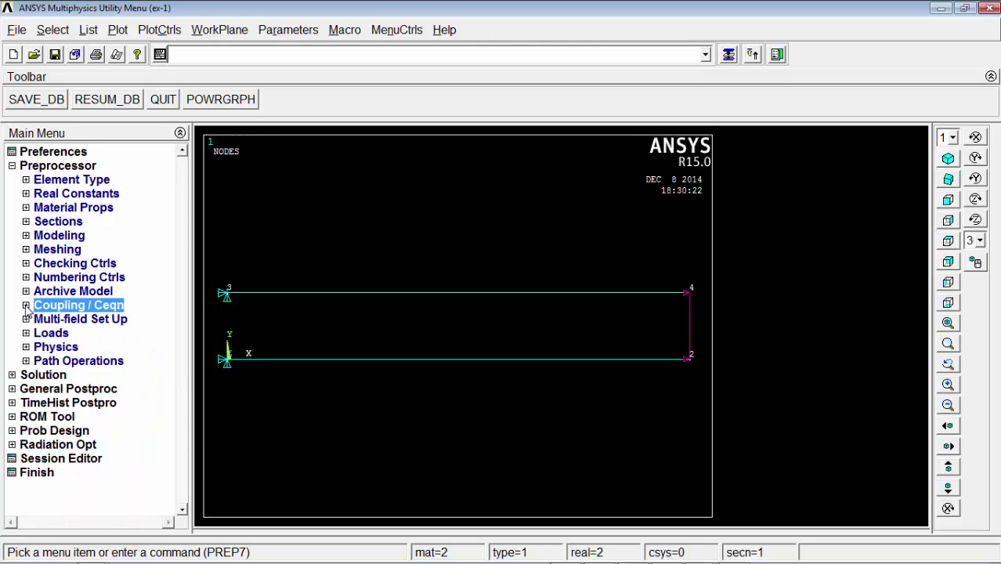
click(21, 375)
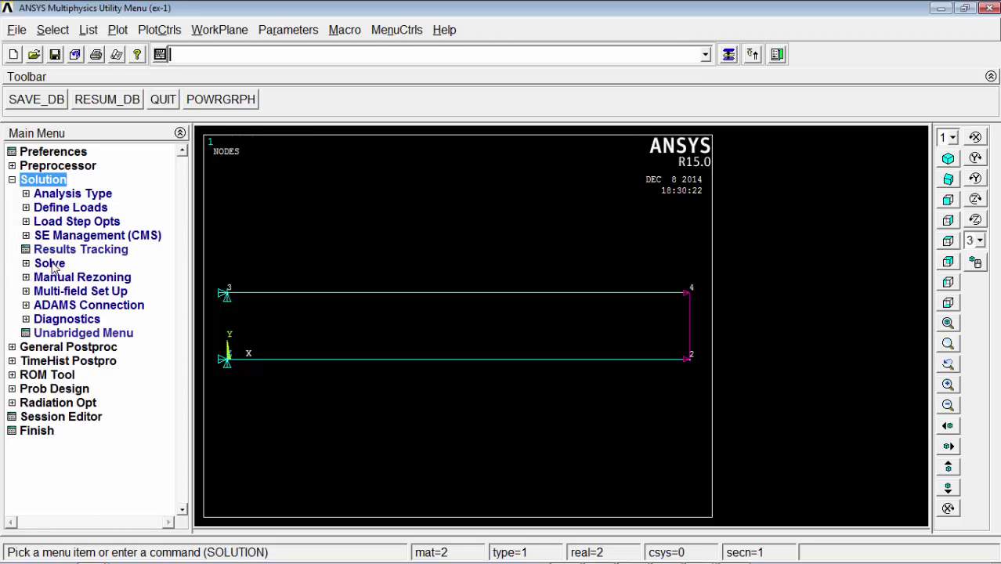
click(52, 265)
click(69, 278)
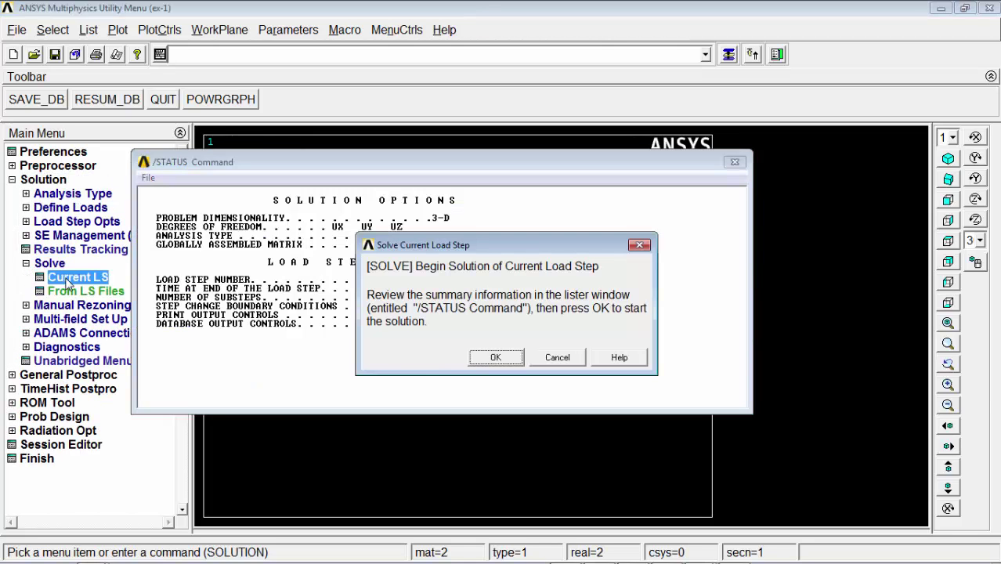
click(491, 359)
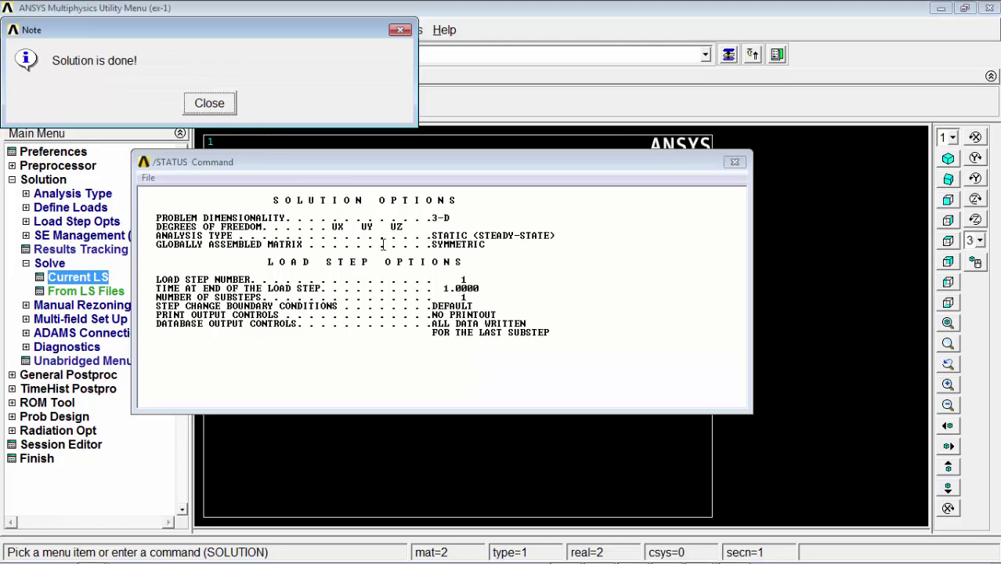
click(228, 109)
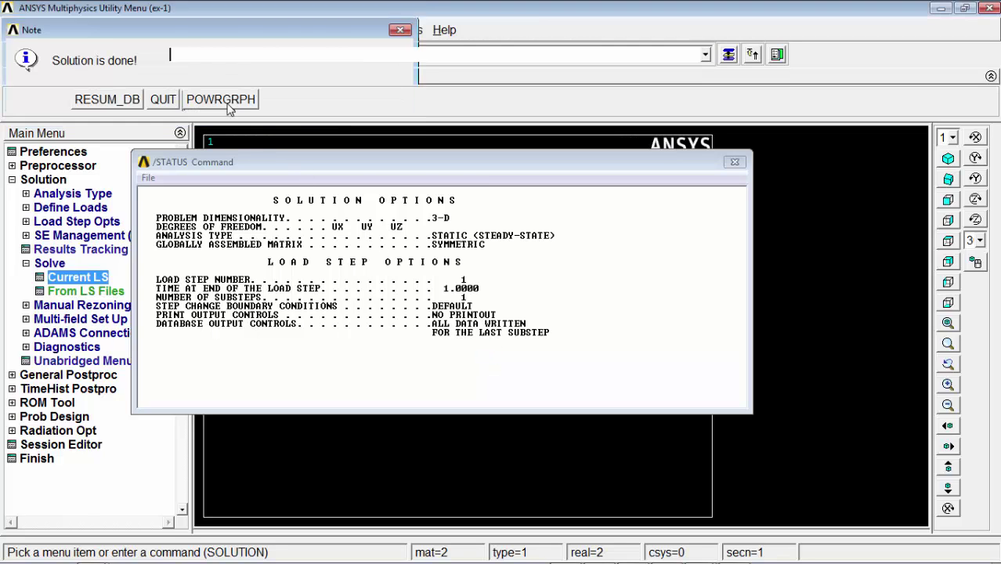
click(734, 161)
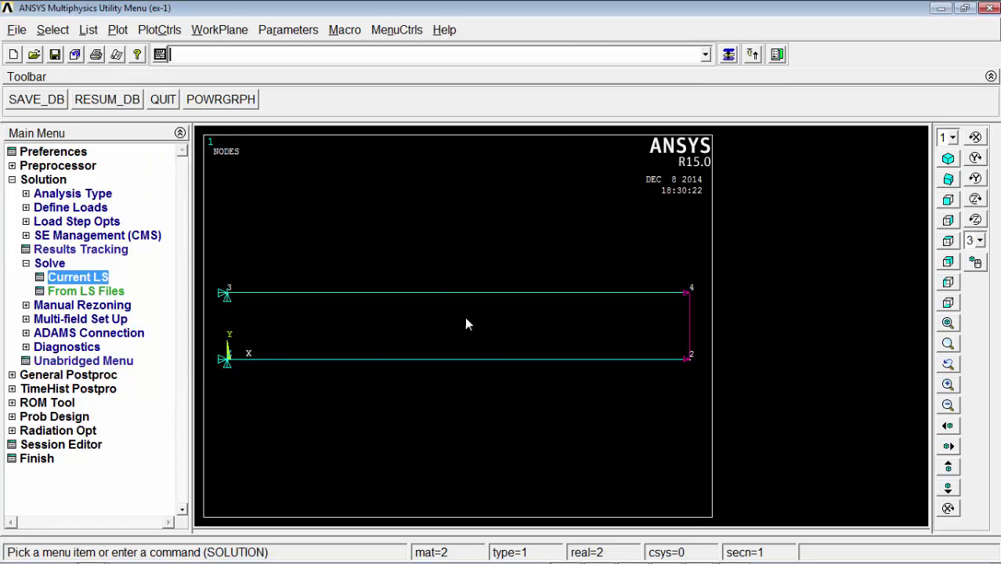
Define an element table item labelled stress in general postprocessing, using sequence number item LS,1
click(26, 264)
click(12, 181)
click(13, 194)
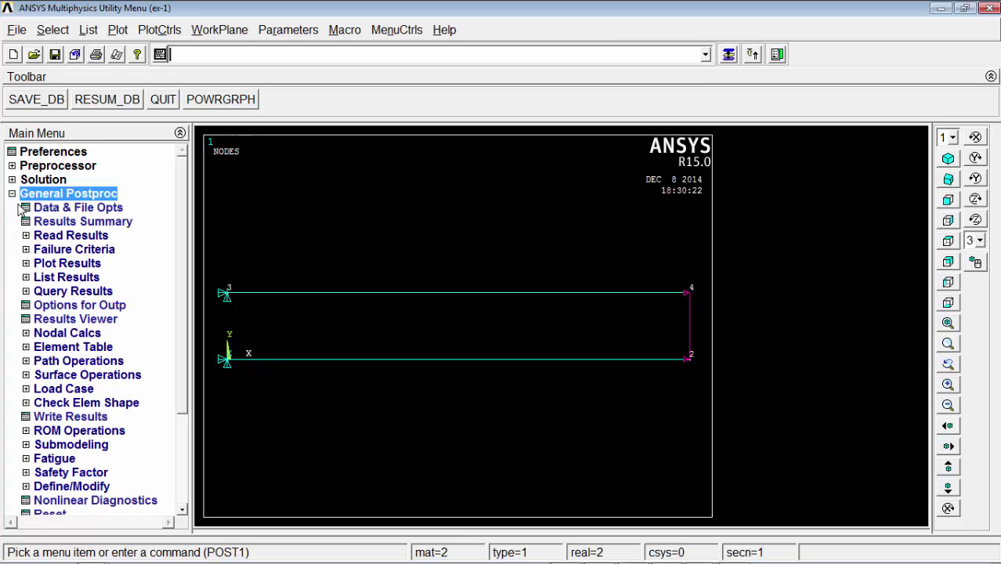
click(68, 348)
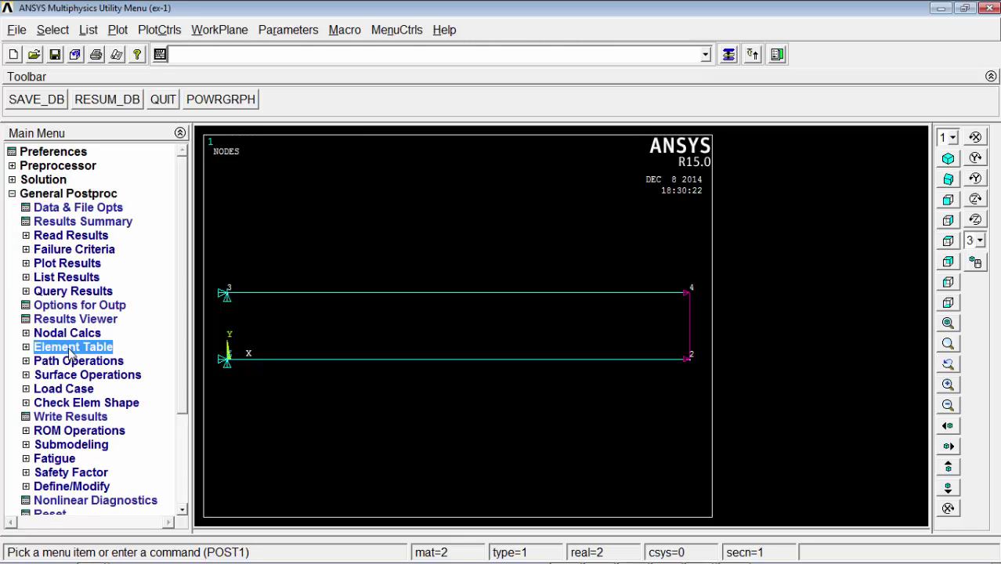
click(75, 361)
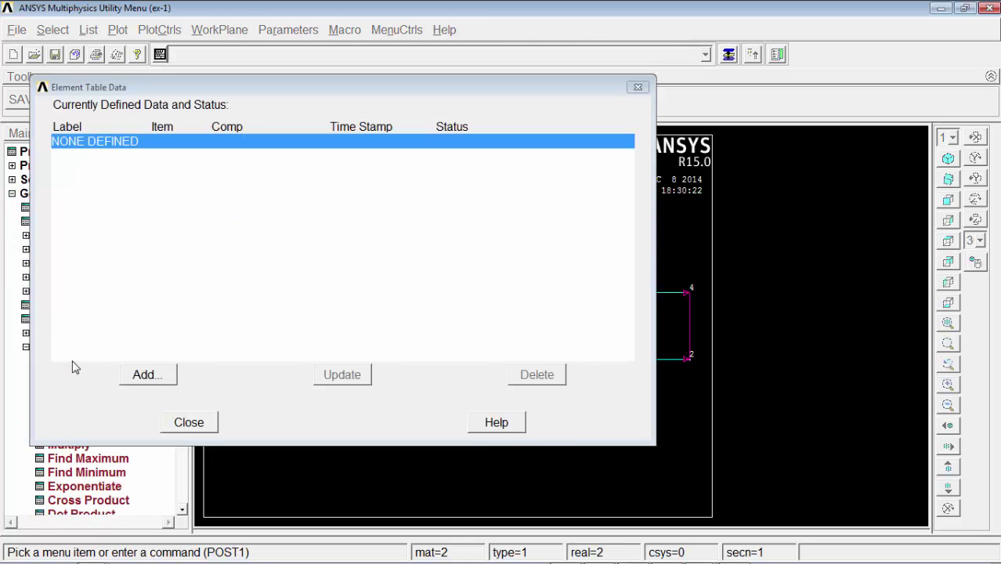
click(143, 375)
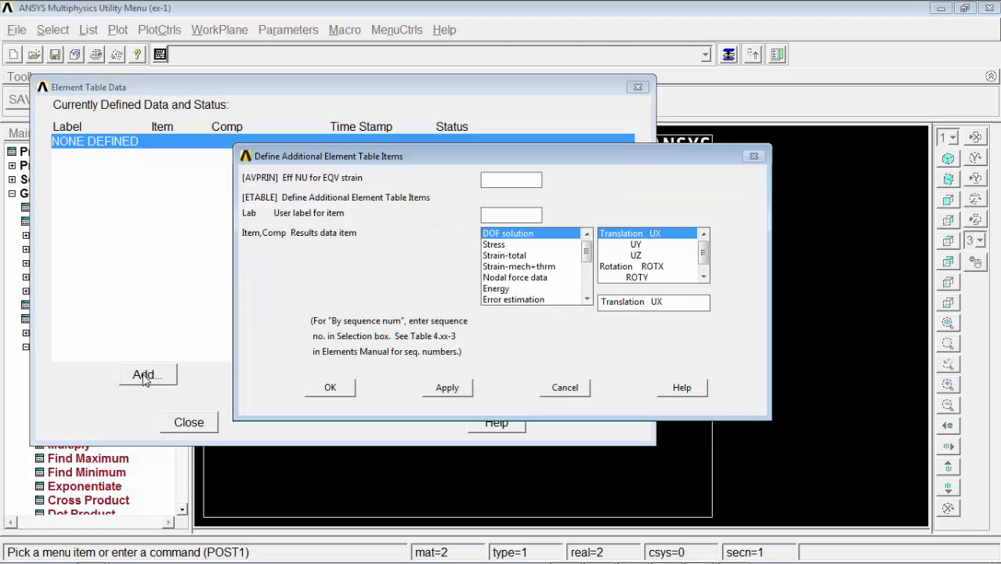
click(502, 216)
text(stress)
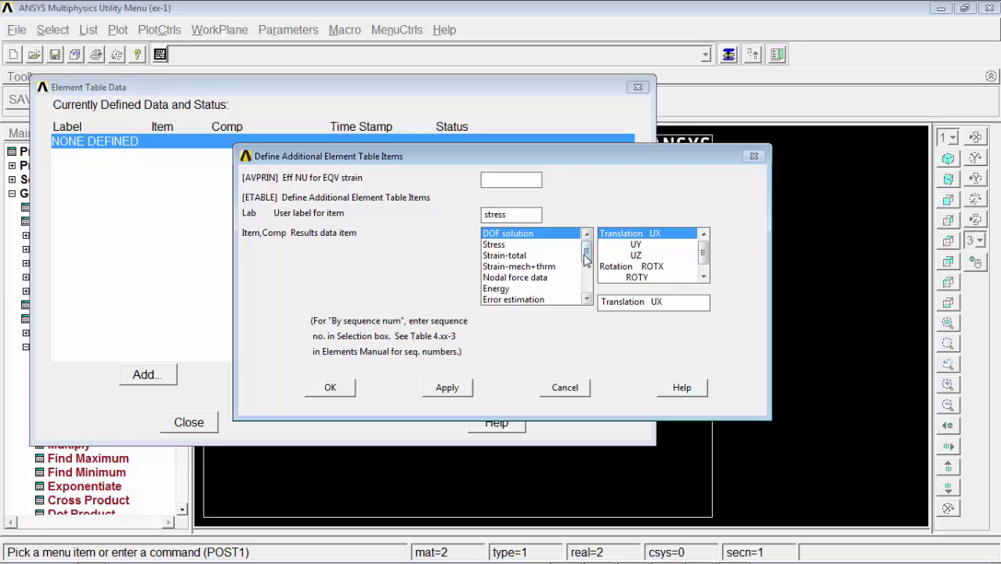
drag(585, 254, 586, 289)
click(548, 300)
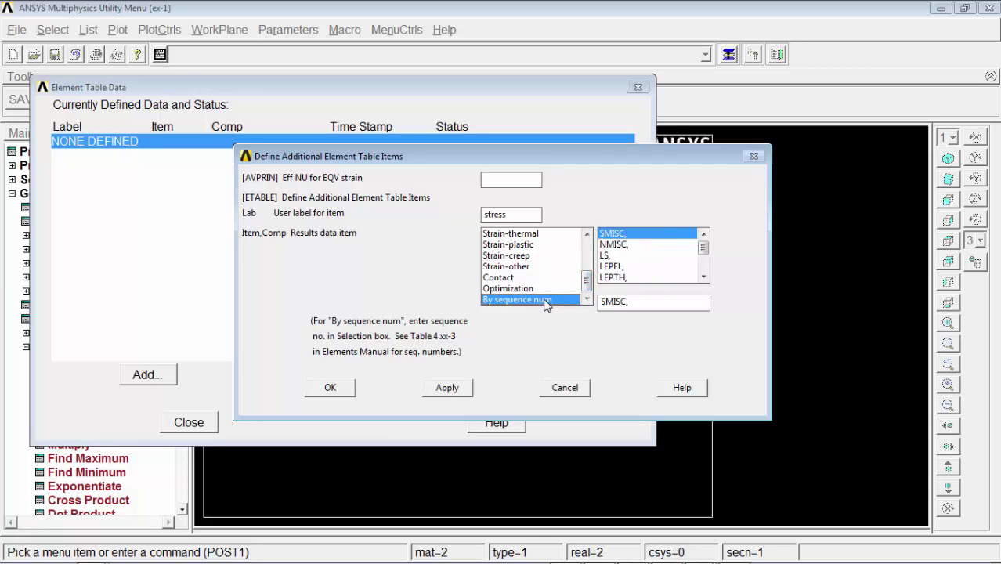
click(611, 255)
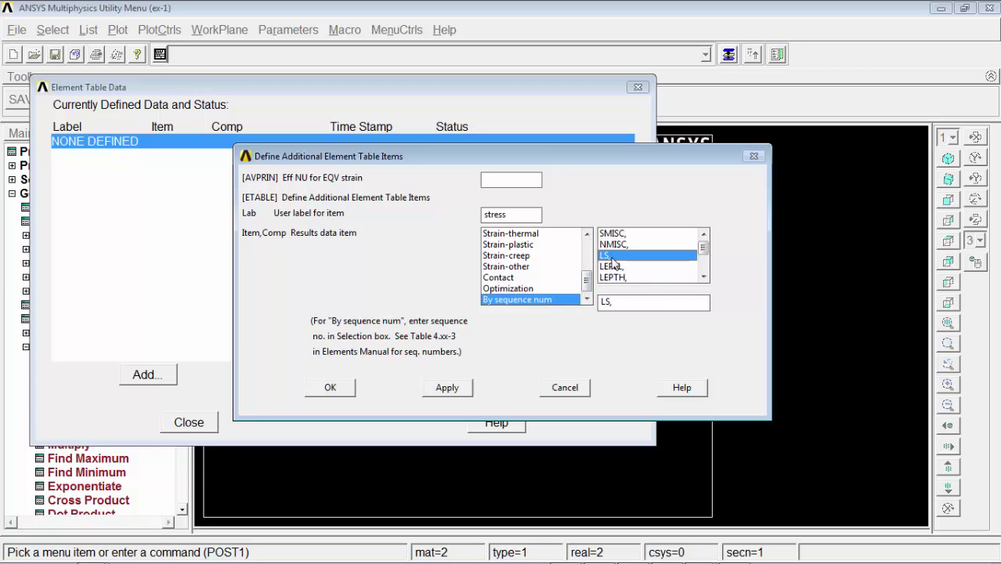
click(637, 302)
text(1)
click(329, 387)
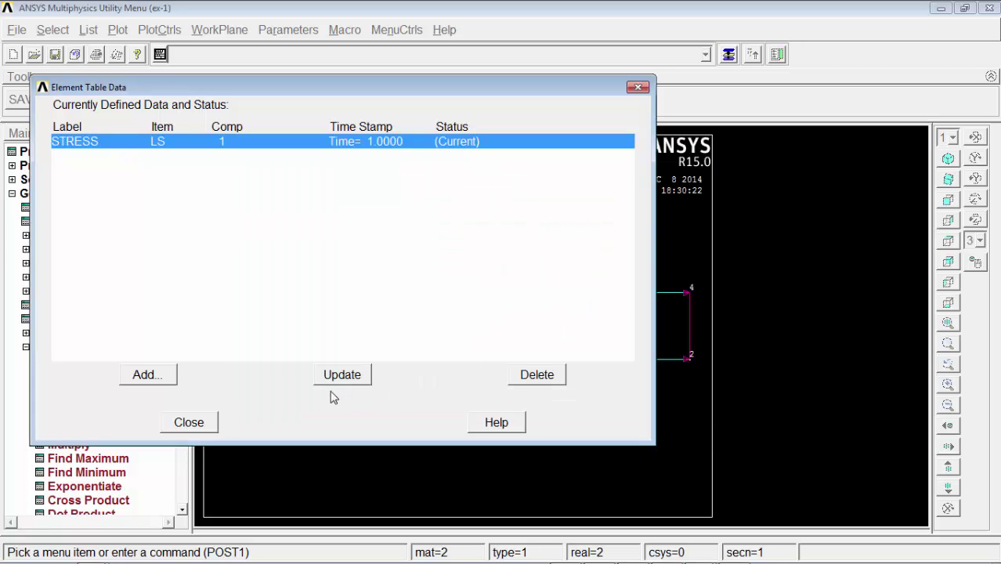
click(205, 422)
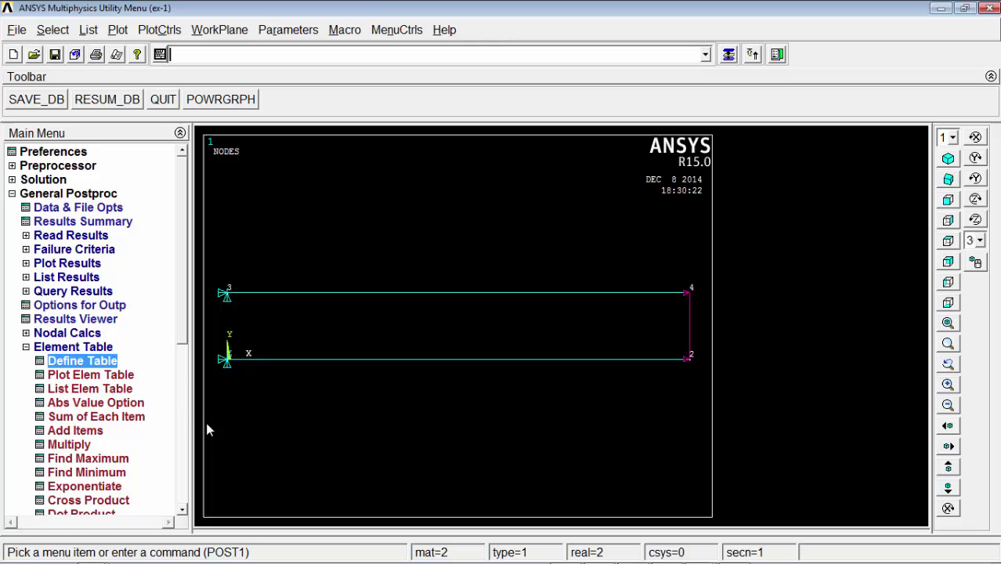
List the STRESS element table data for the elements, and close the listing after reading it
click(119, 389)
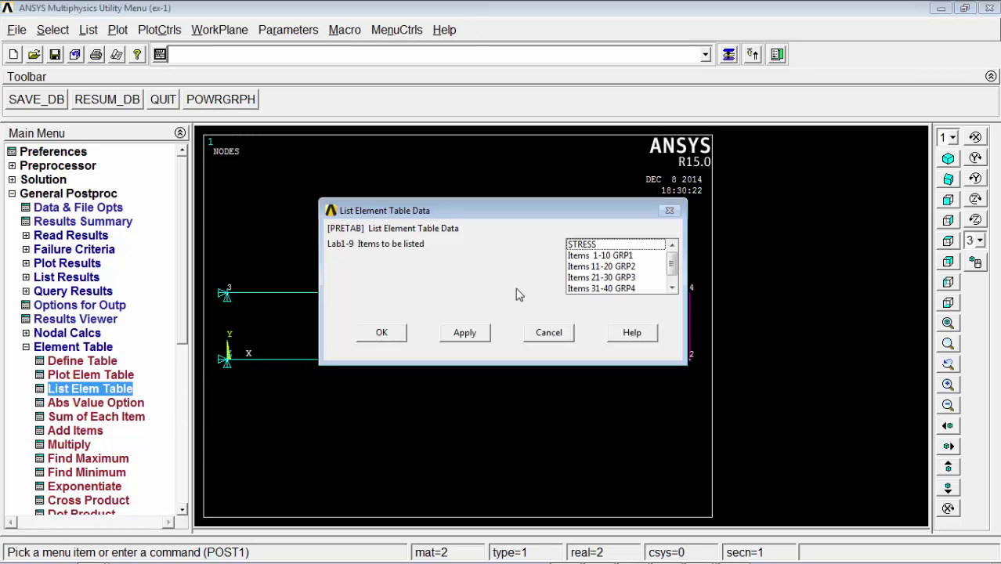
click(580, 245)
click(382, 332)
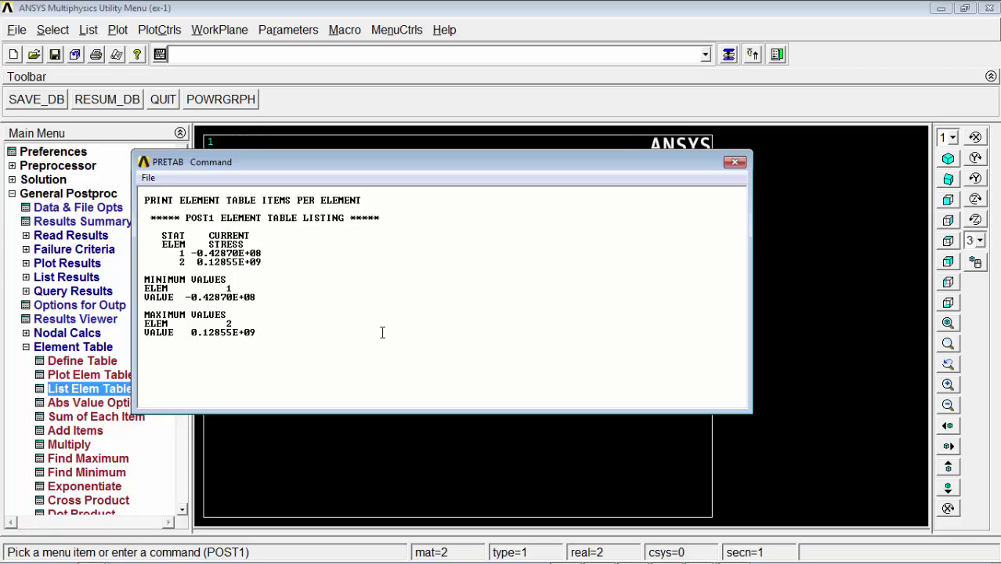
click(735, 161)
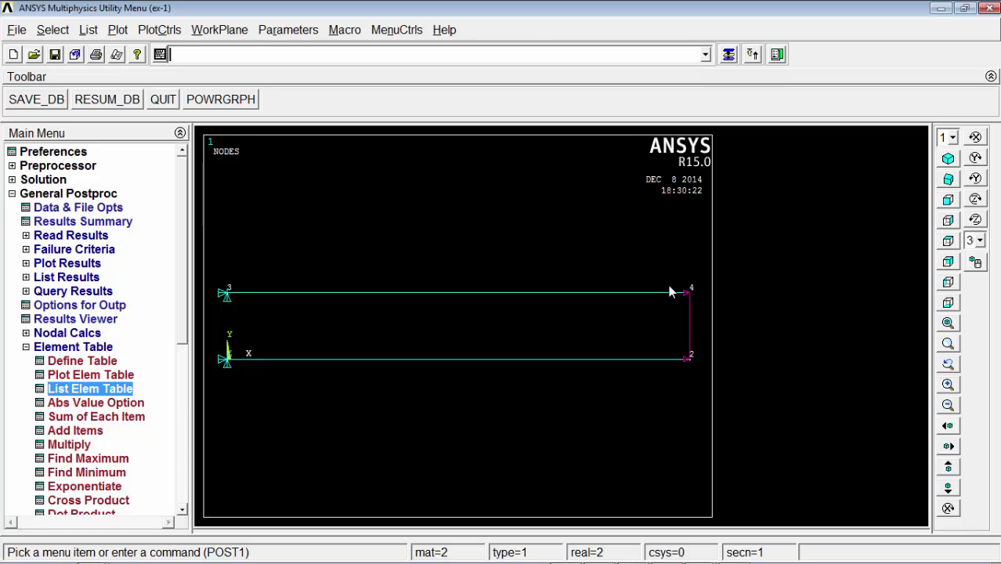
Apply a structural force in the FX direction with a constant value of 10e3 on node 4
click(25, 346)
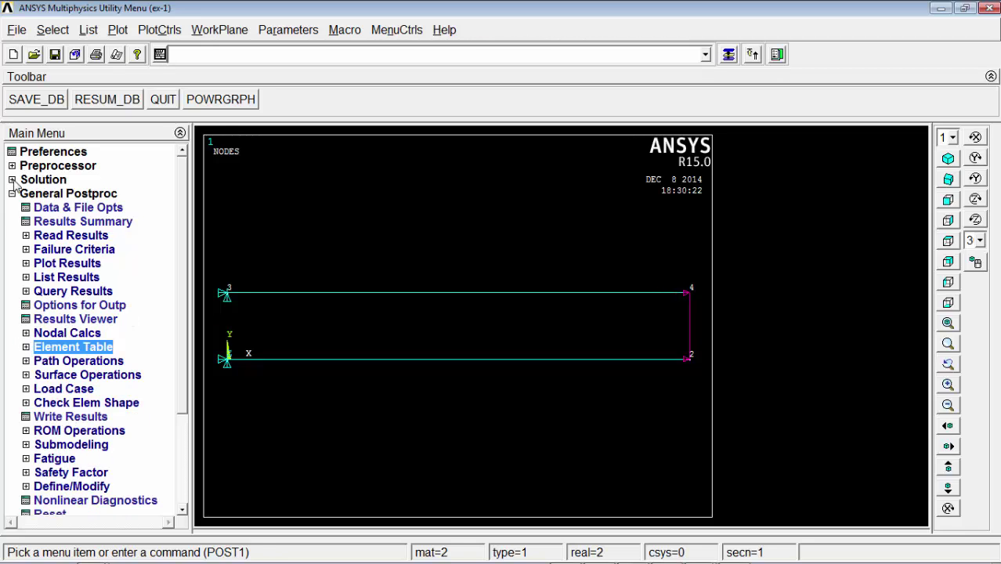
click(12, 179)
click(26, 207)
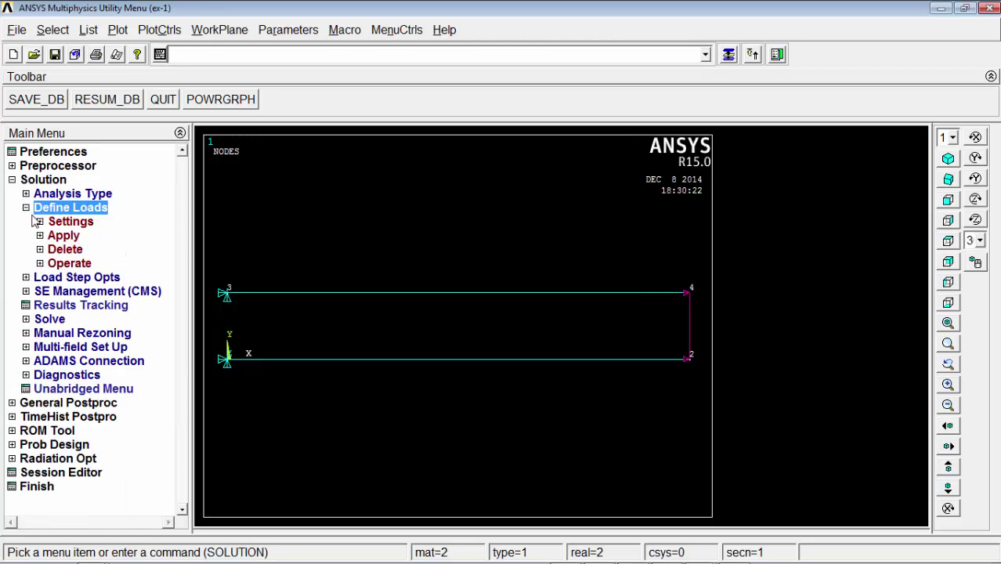
click(40, 236)
click(54, 249)
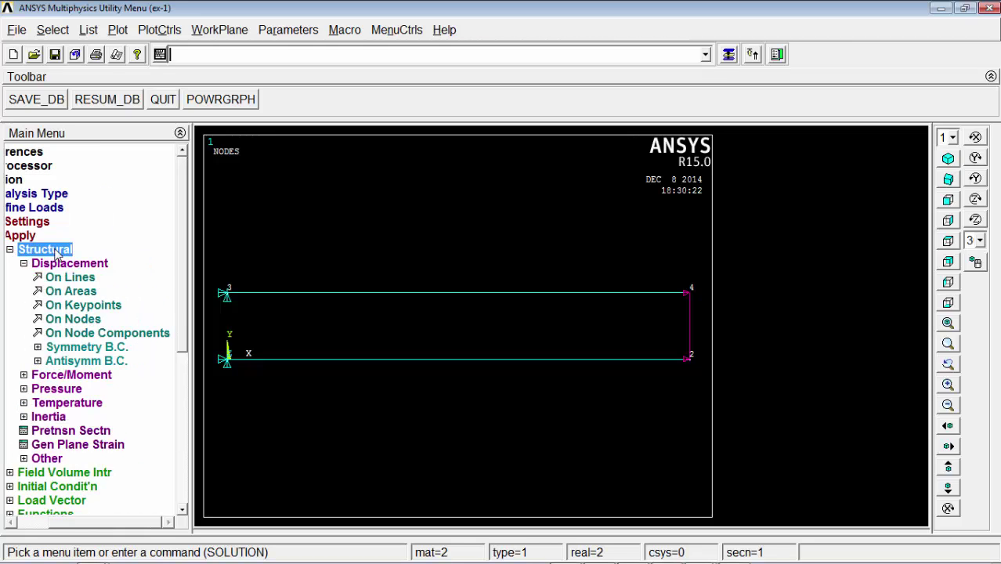
click(24, 263)
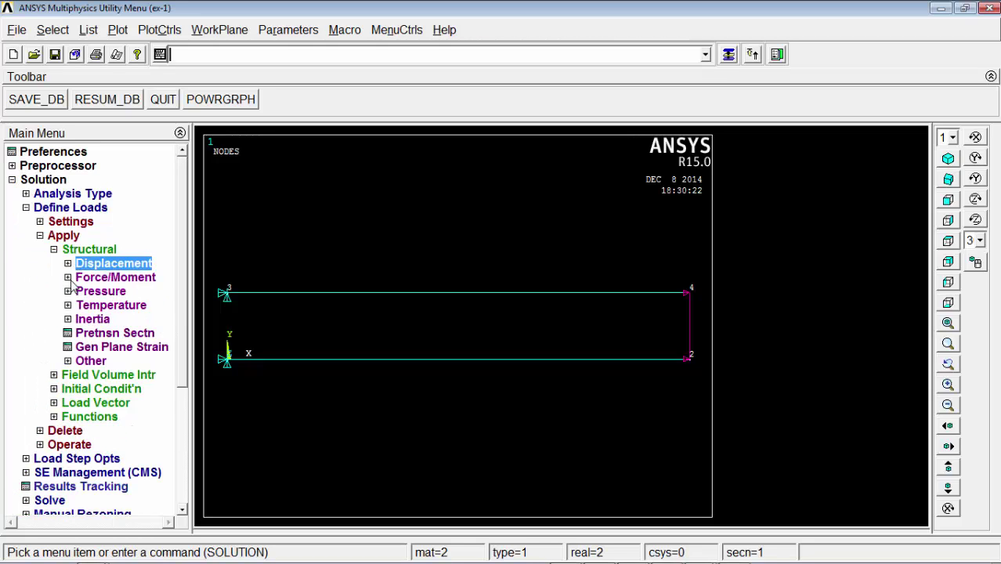
click(73, 283)
click(73, 304)
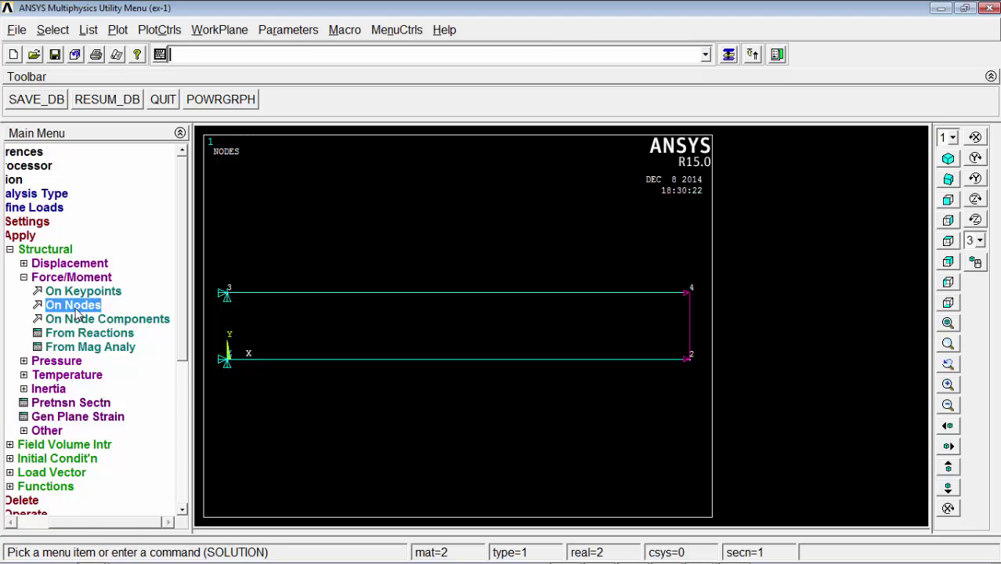
click(689, 292)
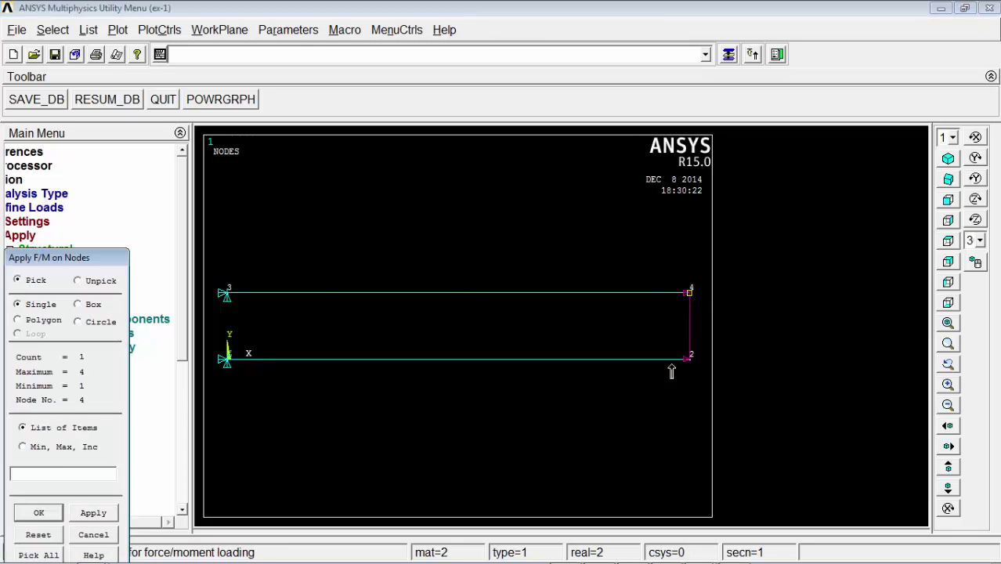
click(49, 513)
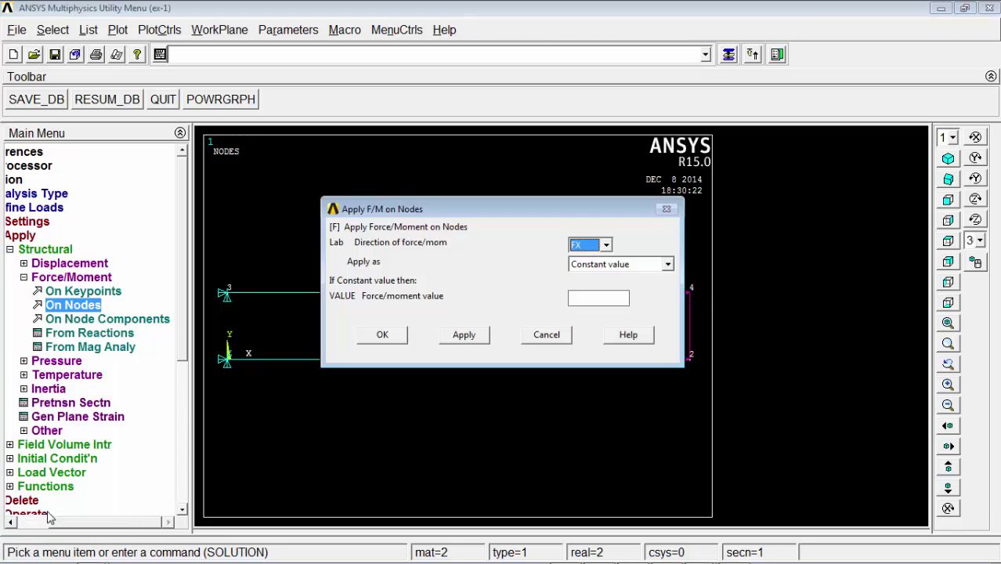
click(593, 298)
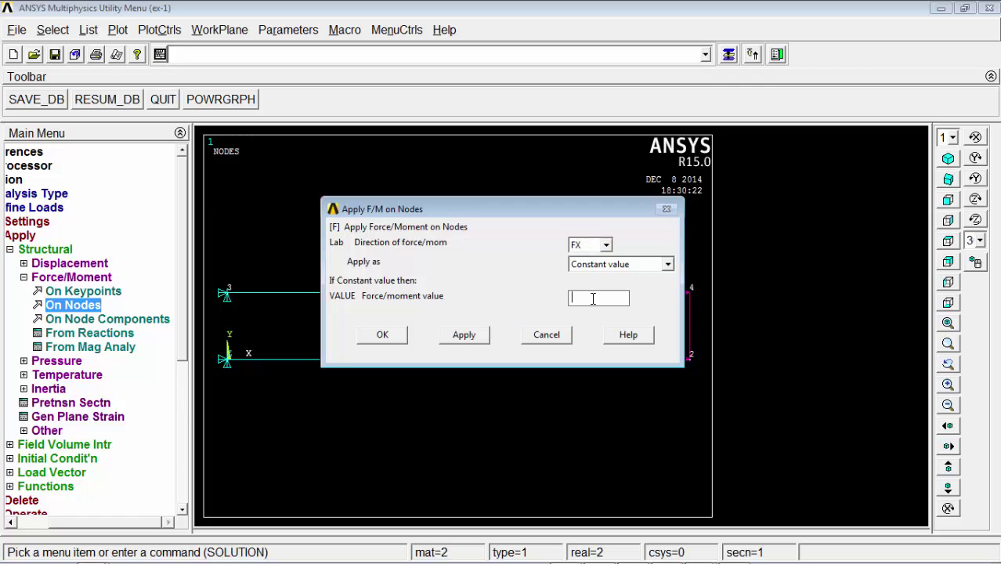
text(10e3)
click(383, 335)
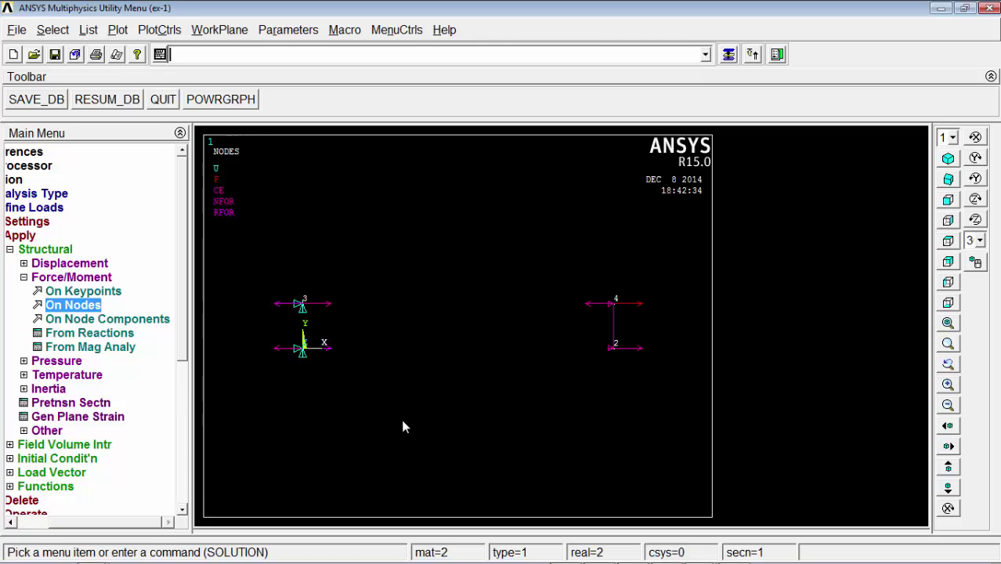
Solve the current load step again with the added force, and close the solution note and status listing
drag(61, 527, 22, 528)
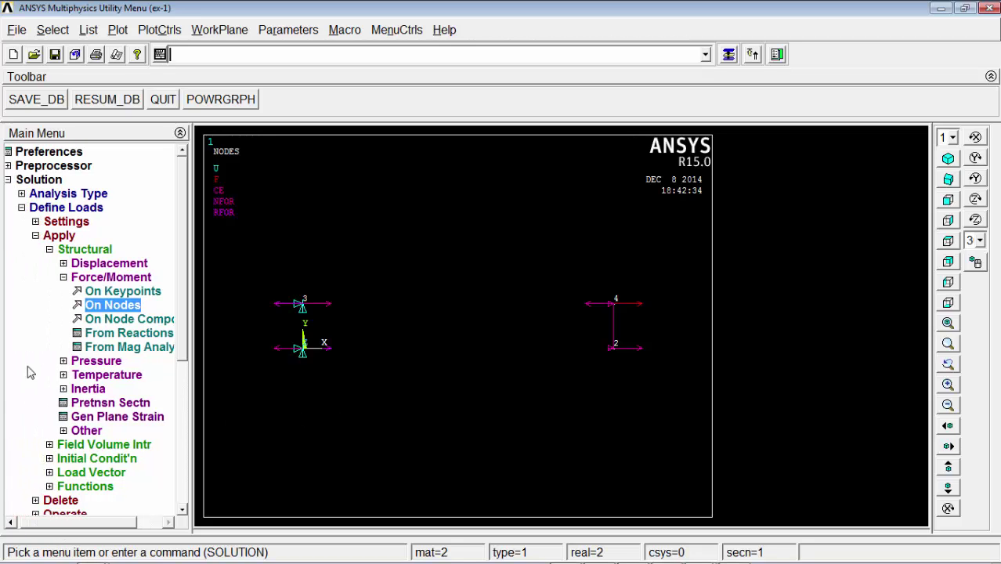
click(40, 235)
click(26, 207)
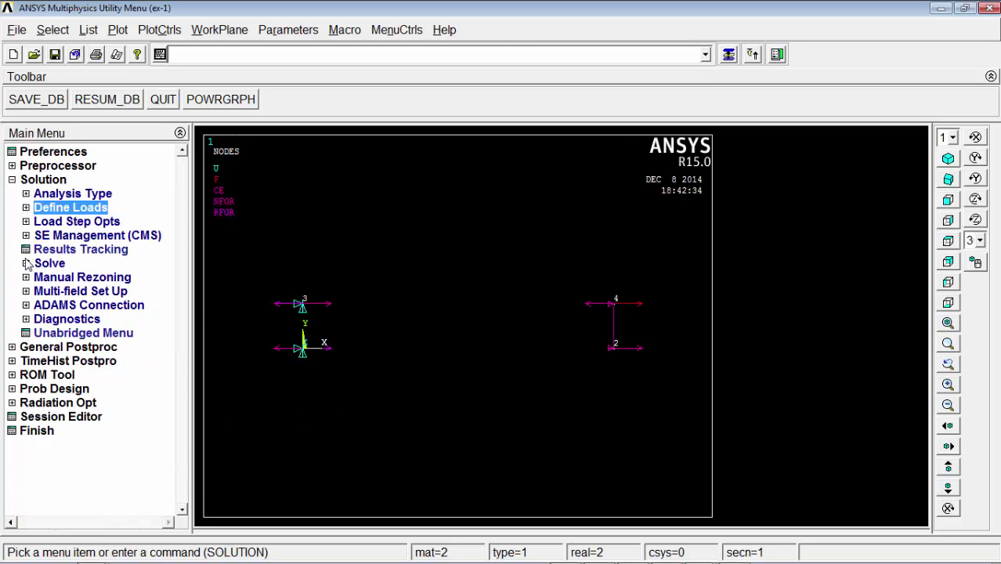
click(26, 264)
click(76, 277)
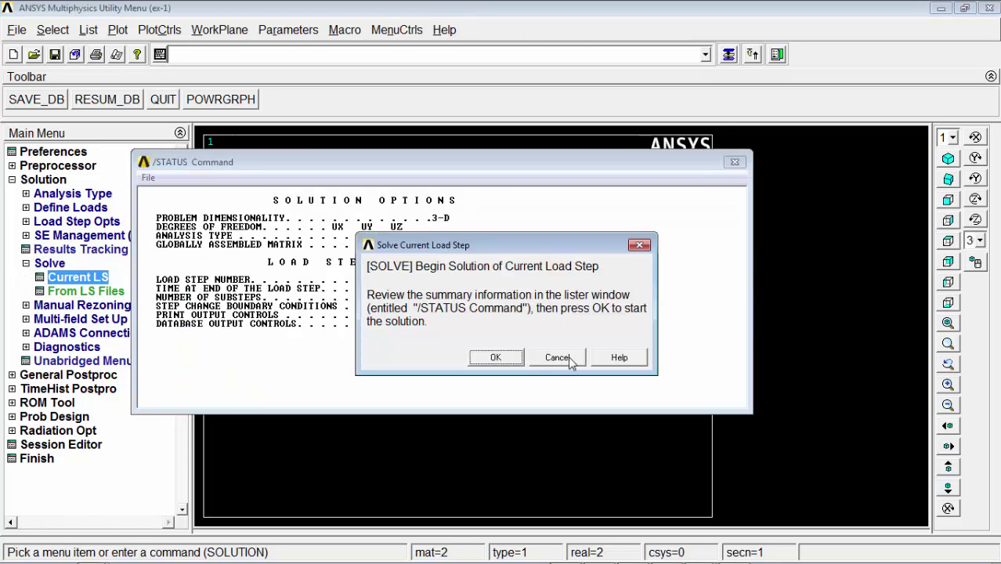
click(509, 357)
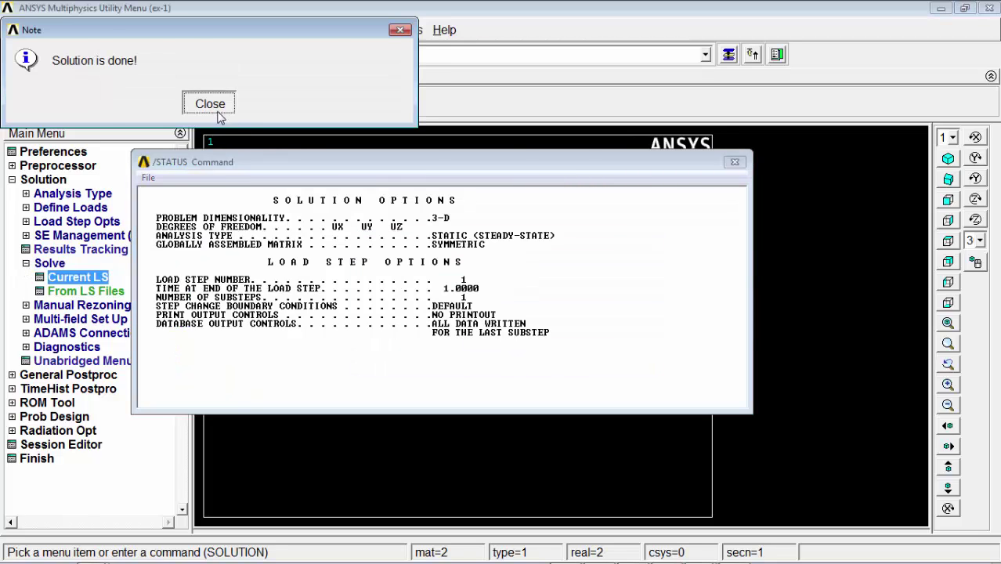
click(218, 112)
click(734, 161)
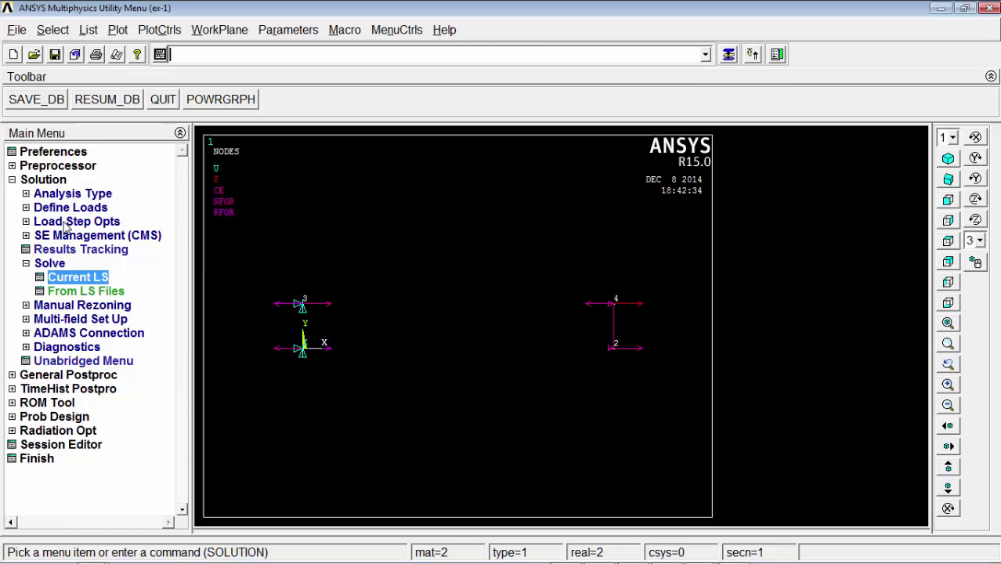
Update the existing STRESS item (LS,1) in the element table to the new results in general postprocessing
click(39, 264)
click(44, 347)
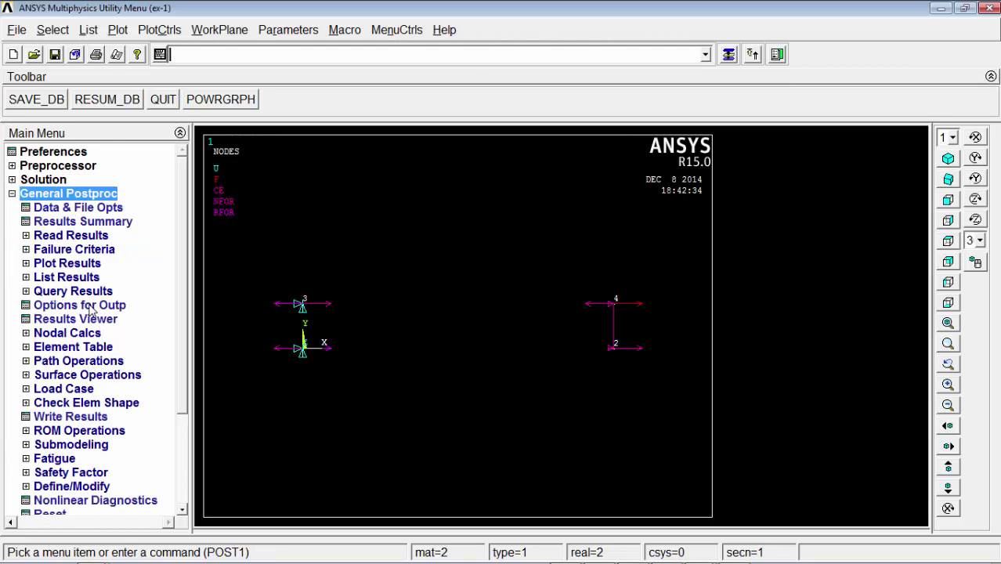
click(88, 346)
click(84, 362)
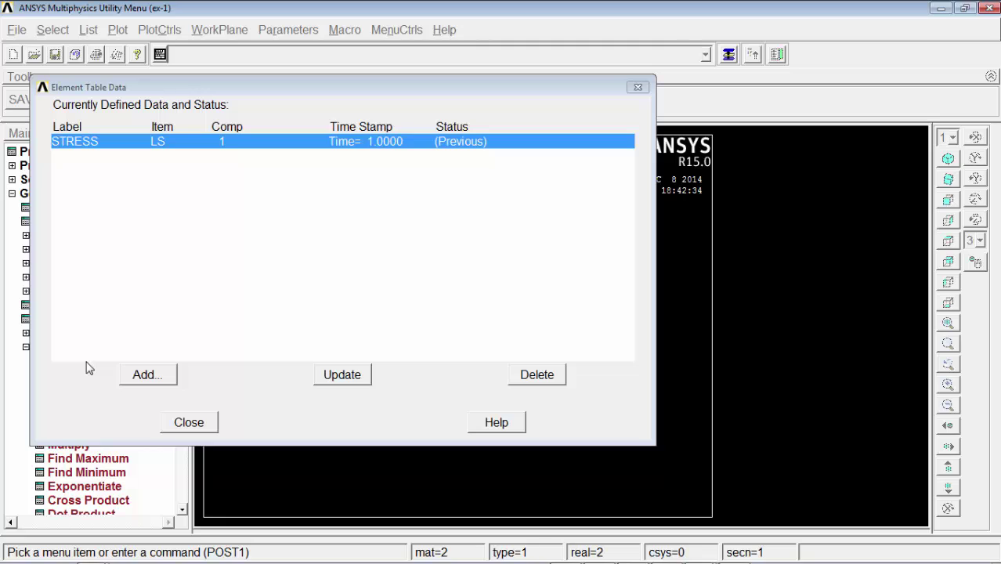
click(334, 379)
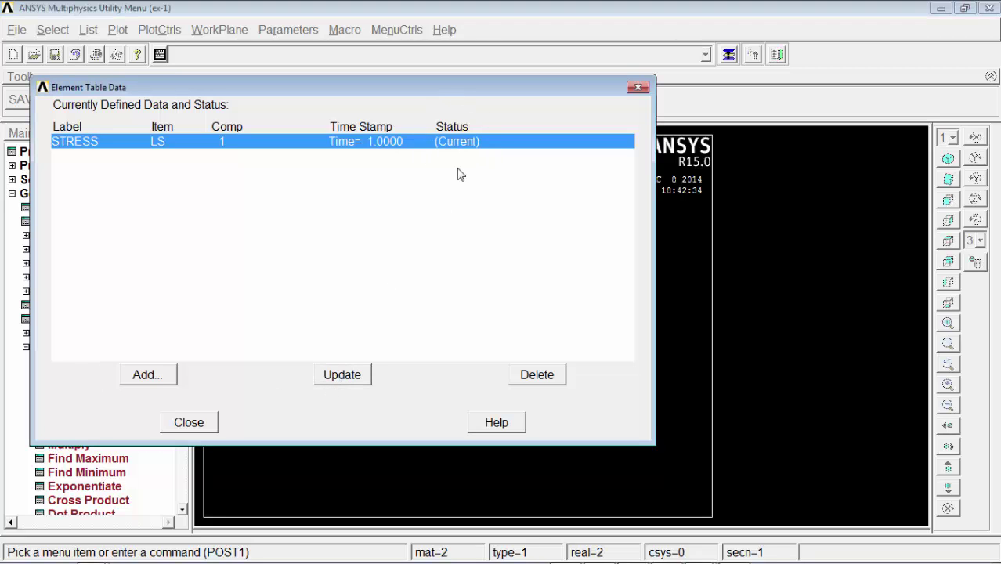
click(187, 422)
List the updated STRESS element table values for both bars, and close the listing after reading it
click(100, 391)
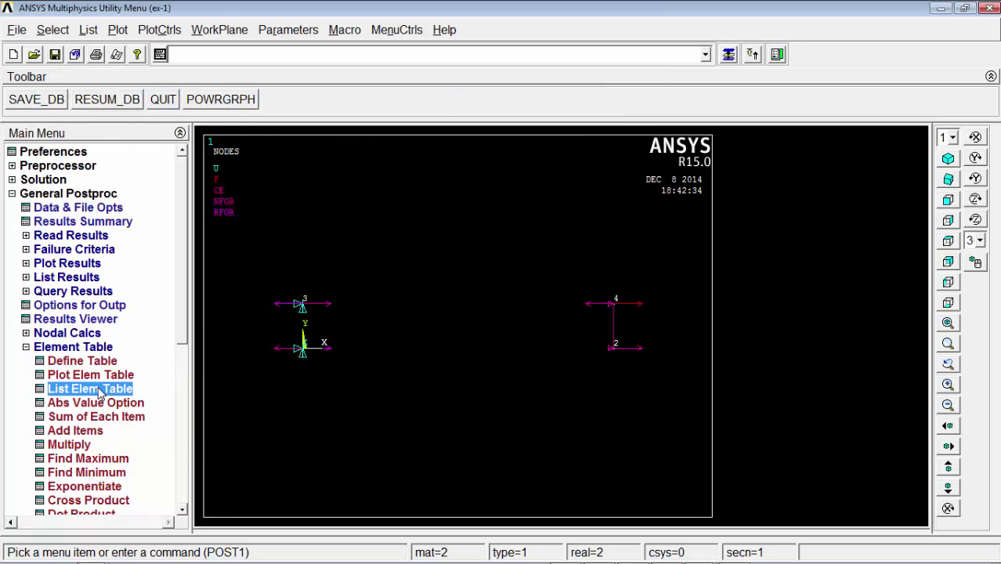
click(381, 332)
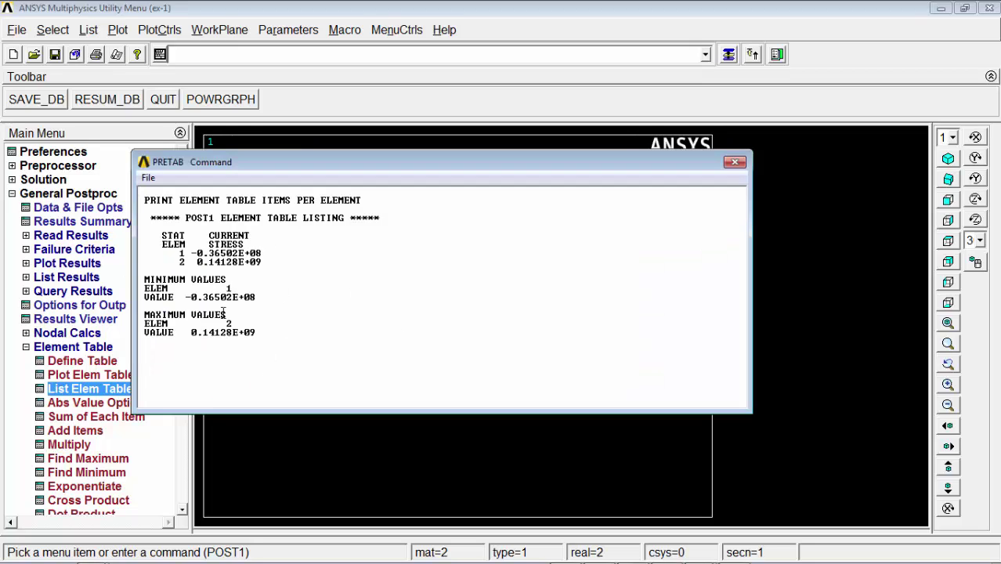
click(735, 161)
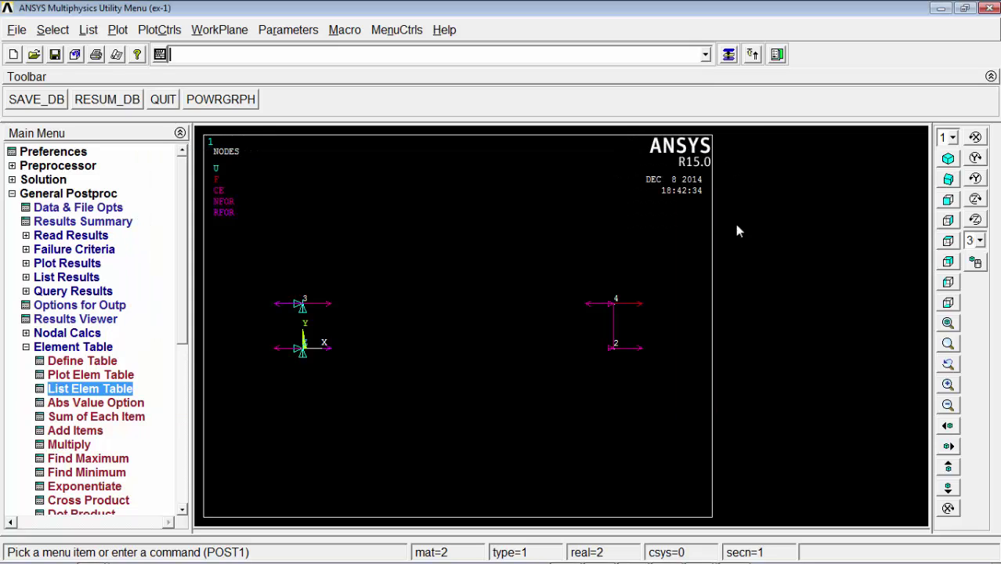